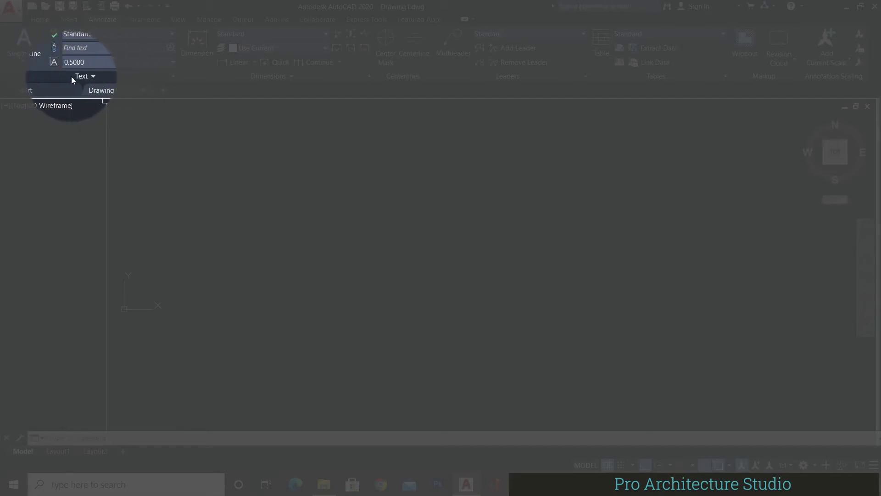
click(24, 60)
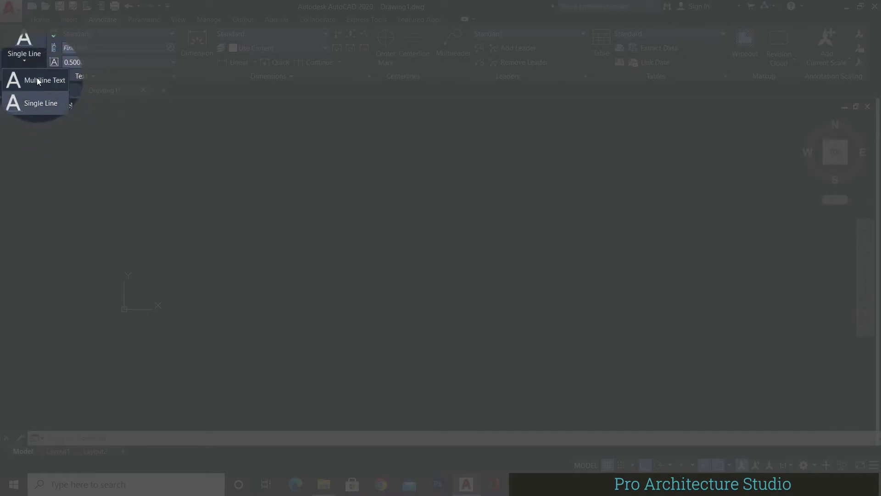
click(27, 103)
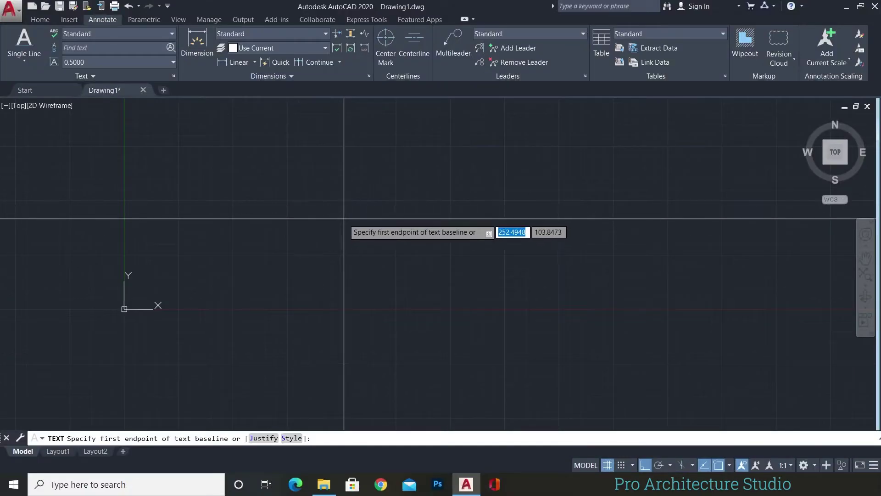
key(Escape)
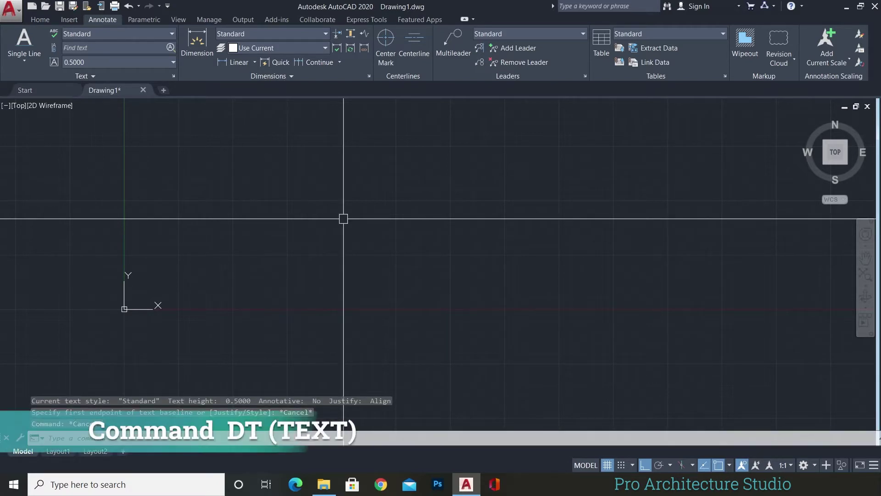
Step: Create aligned single-line text reading "AutoCAD" along a horizontal baseline in the empty drawing area above the X axis
text(dt)
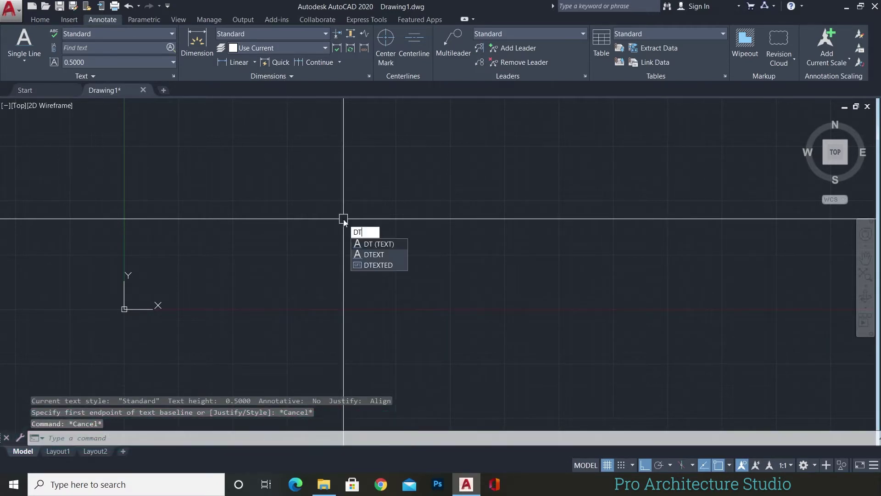
key(Return)
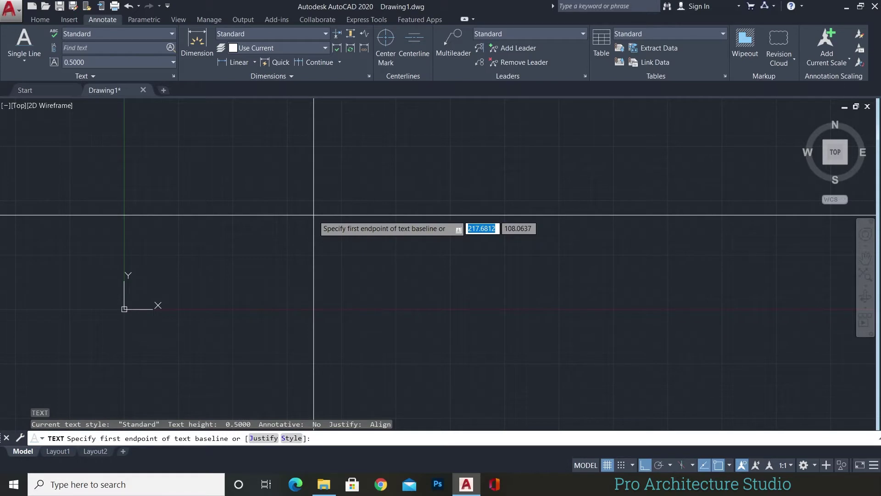
click(297, 236)
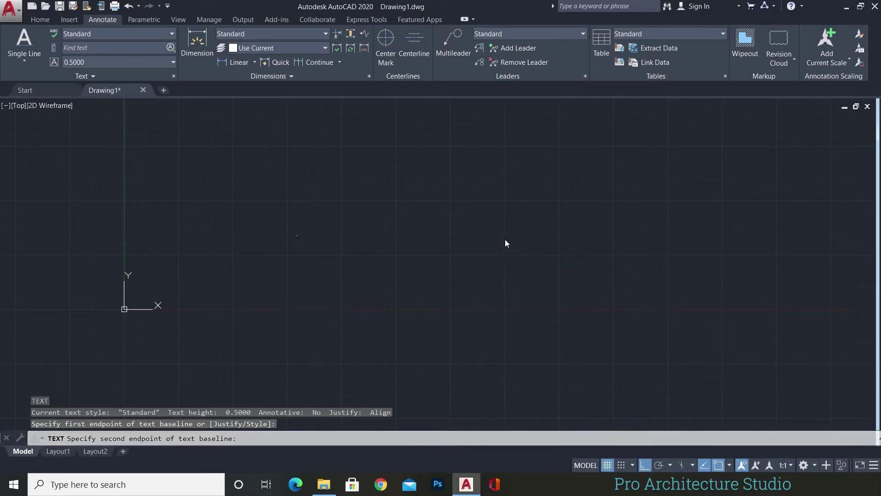
scroll(305, 237, up, 2)
scroll(279, 250, up, 1)
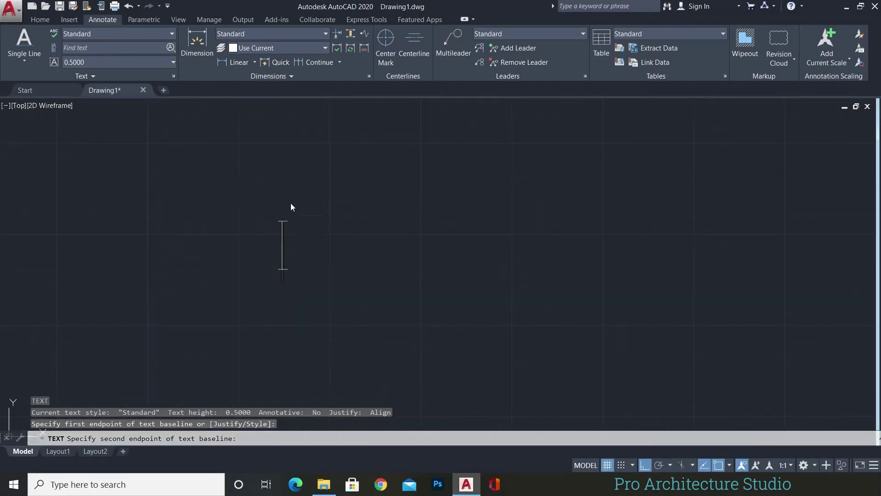
scroll(278, 249, up, 2)
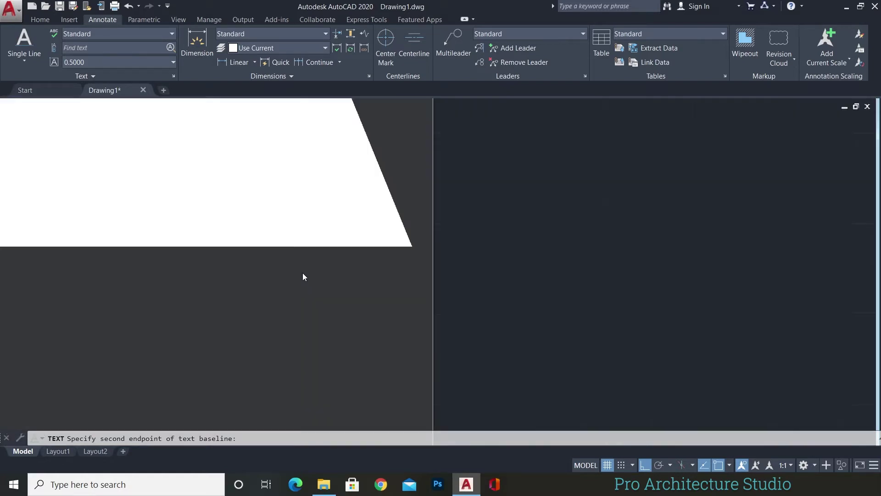
scroll(302, 273, down, 6)
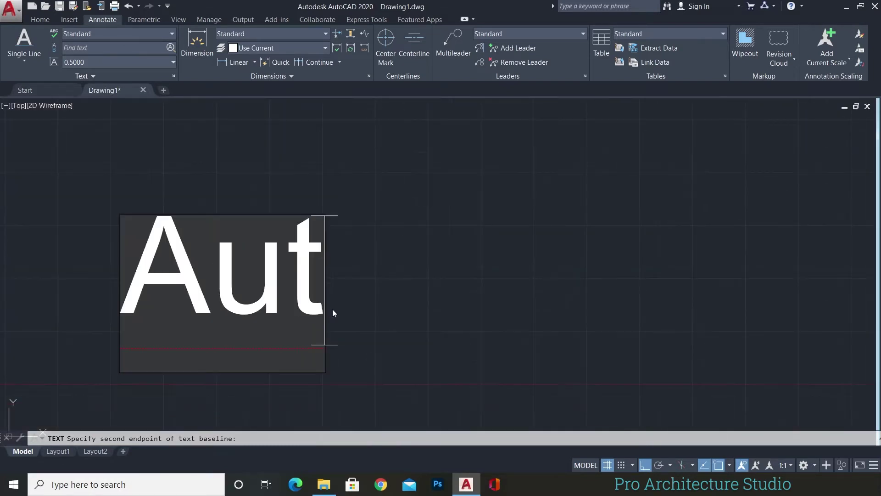
scroll(332, 309, down, 2)
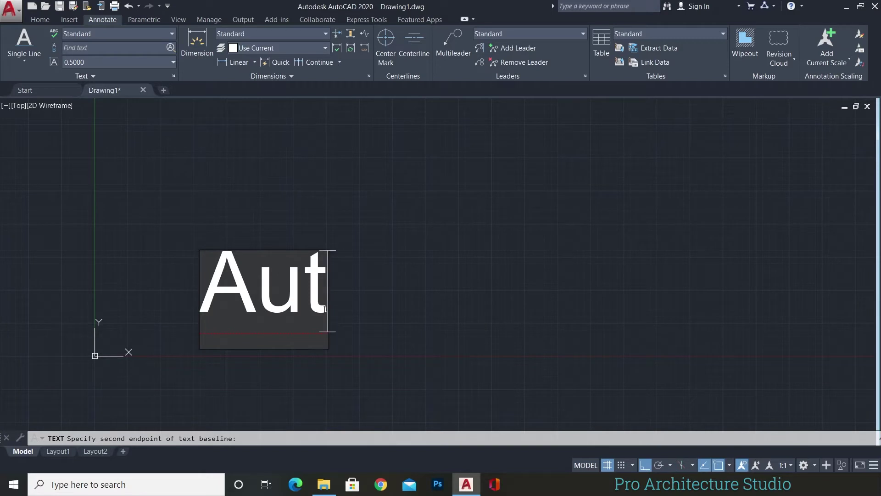
text(oCAD)
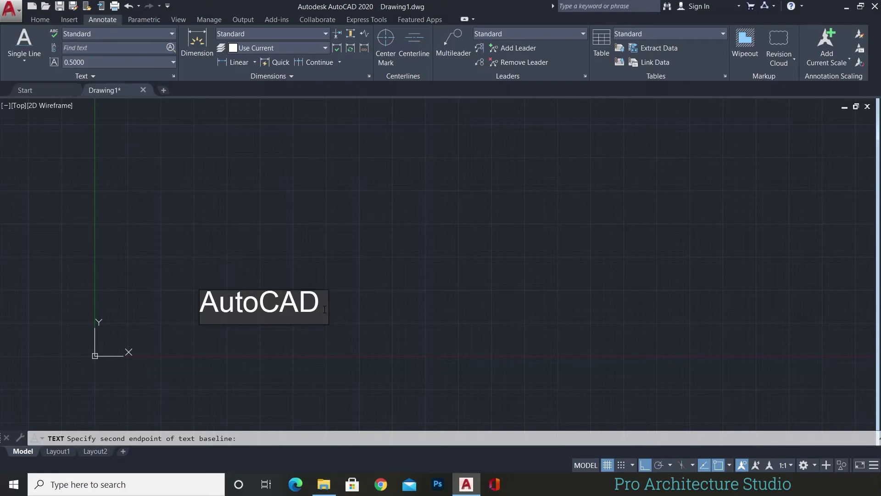
Step: Add a second text line reading "single line text" below "AutoCAD" and finish the Text command
key(Return)
scroll(325, 308, up, 1)
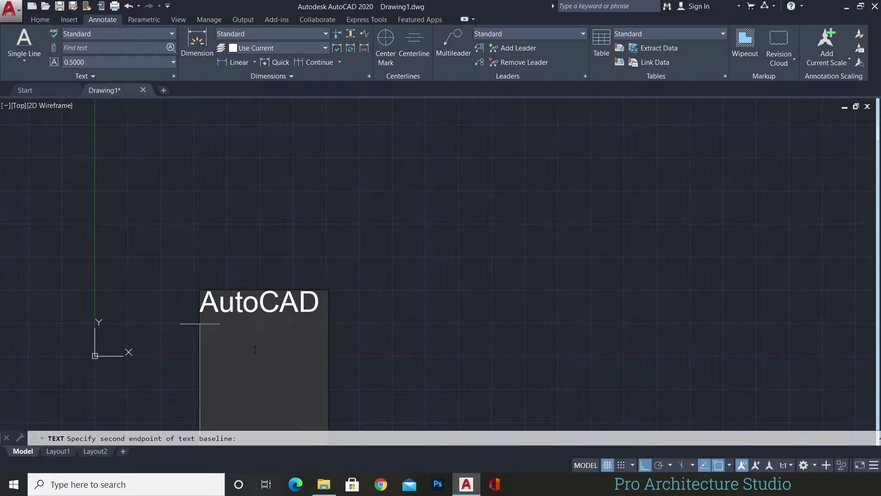
text(single lin)
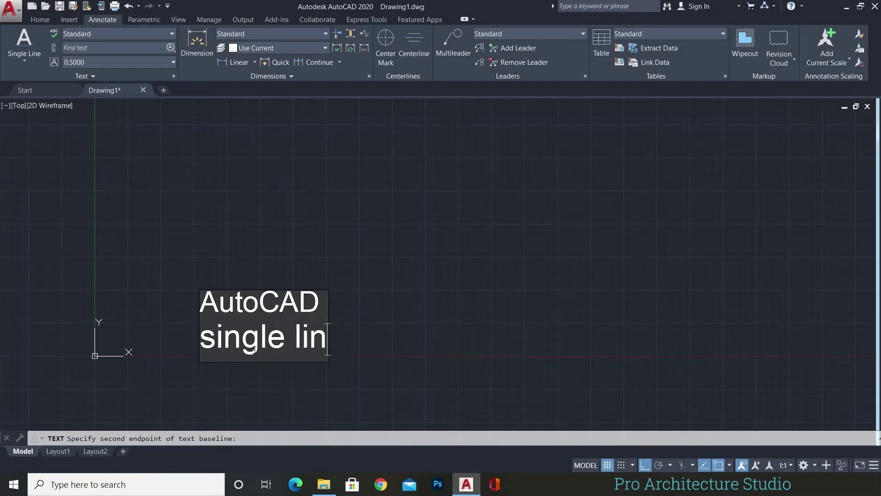
text(e text)
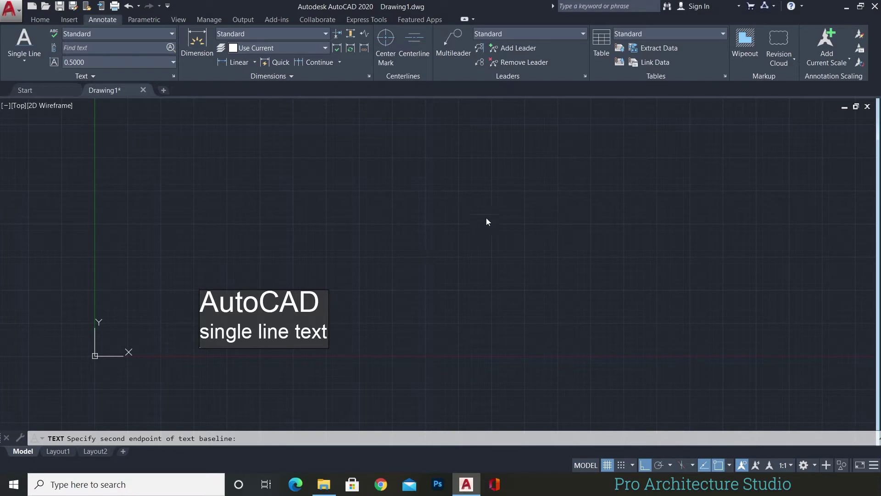
key(Return)
key(Return)
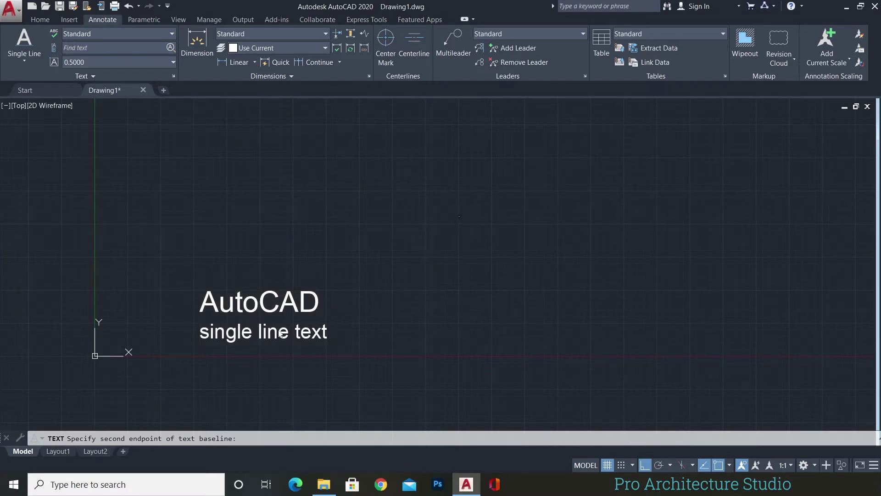
key(Escape)
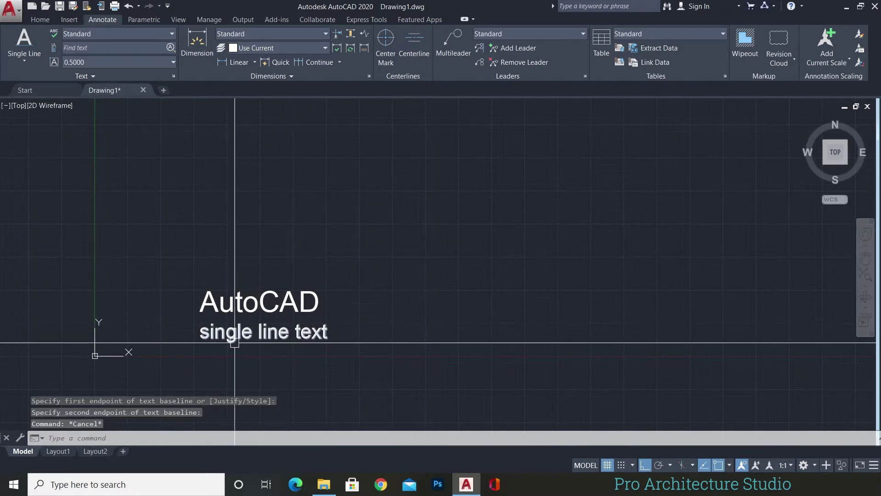
Step: Select the two text lines one at a time to check whether each is a separate object
mouse_move(189, 335)
middle_down()
mouse_move(187, 306)
mouse_move(213, 268)
middle_up()
scroll(209, 282, up, 2)
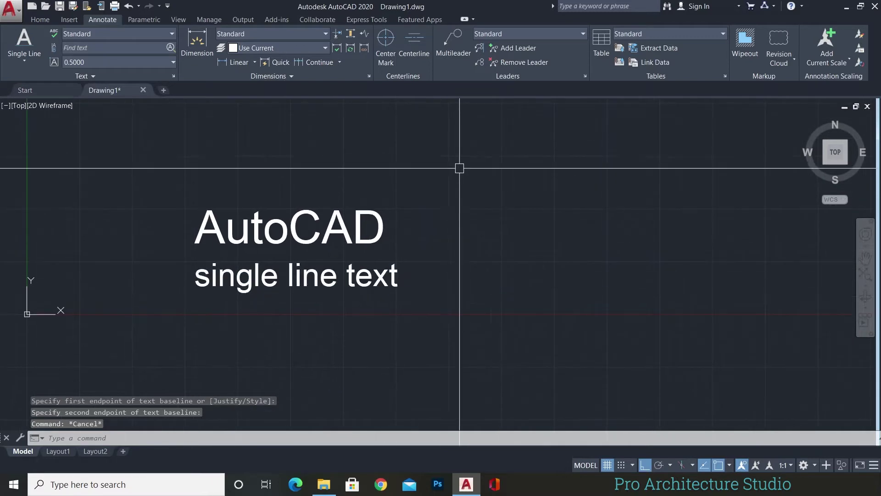
click(397, 228)
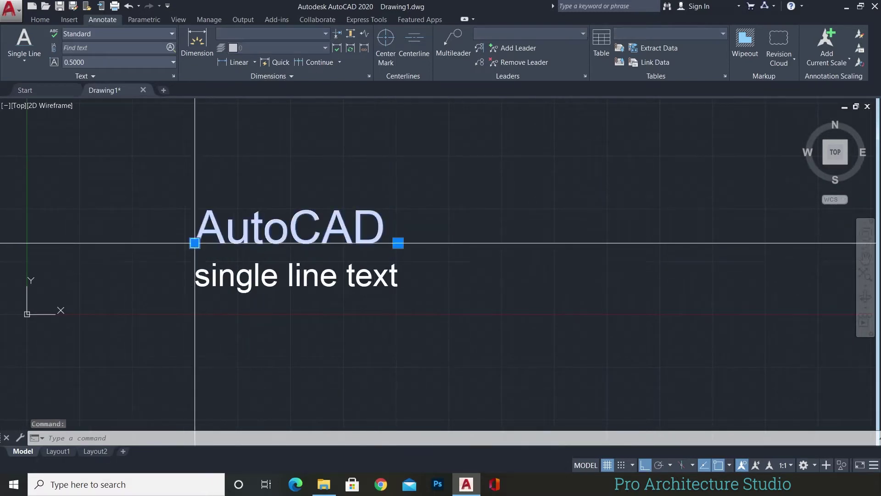
click(345, 240)
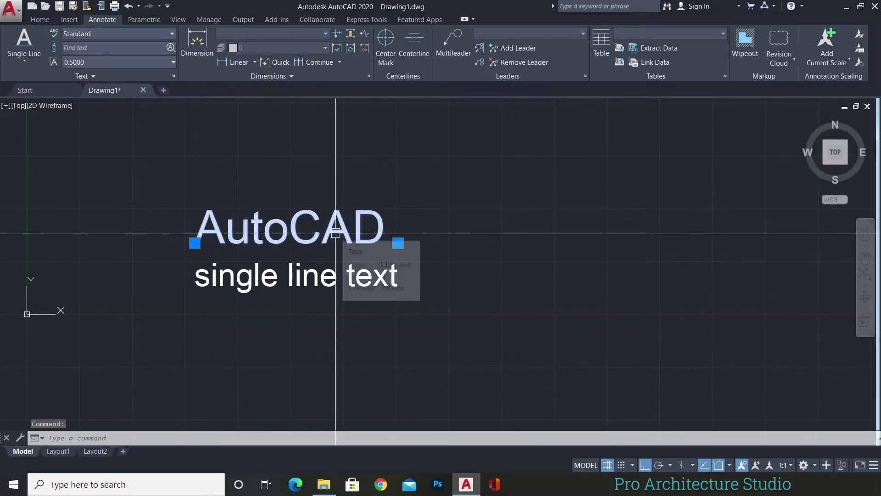
key(Escape)
click(289, 289)
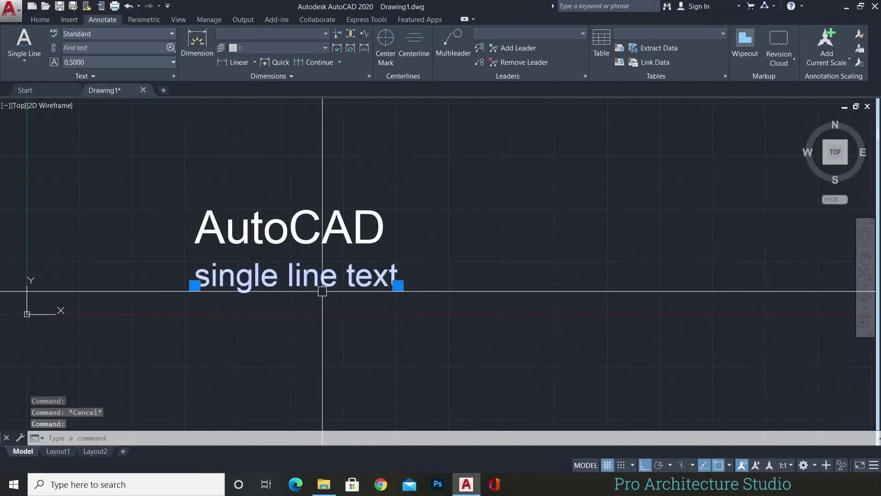
key(Escape)
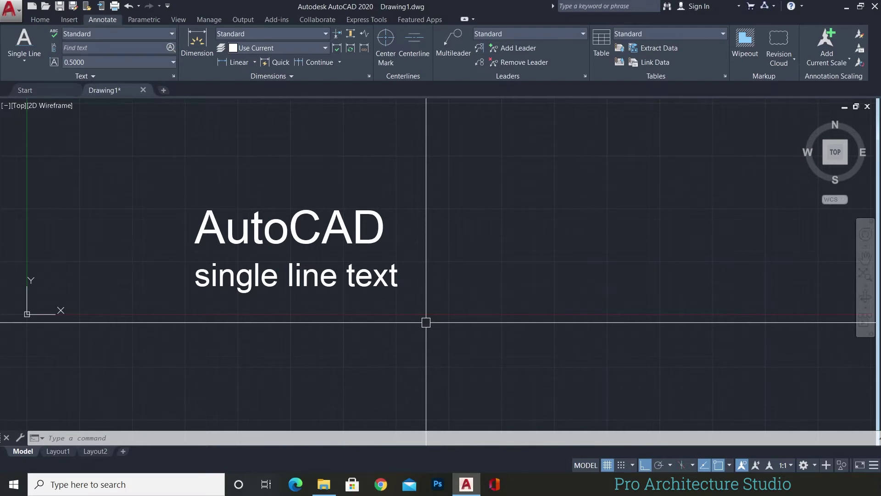
Step: Edit the upper text line to read "AutoCAD 2021" and finish text editing
double_click(359, 221)
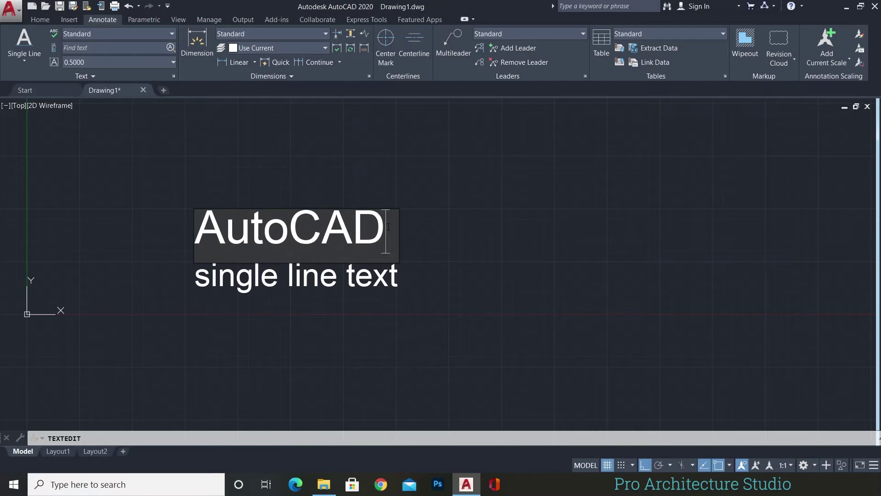
key(End)
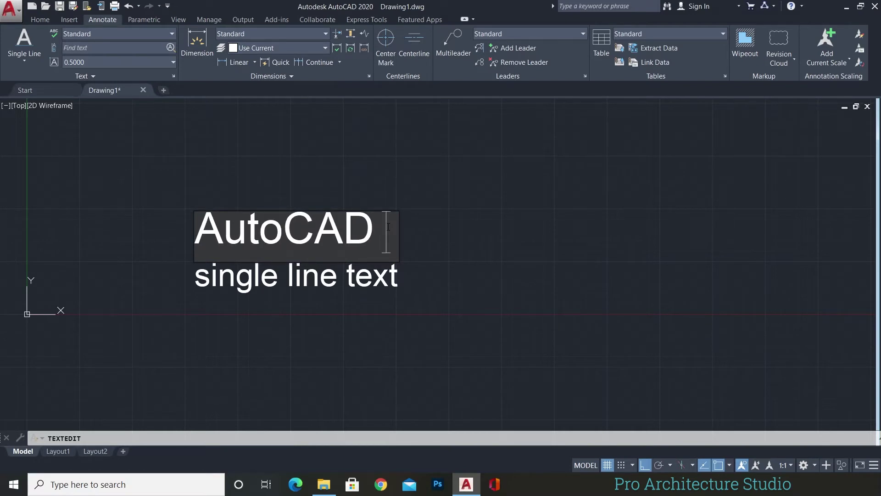
text(2021)
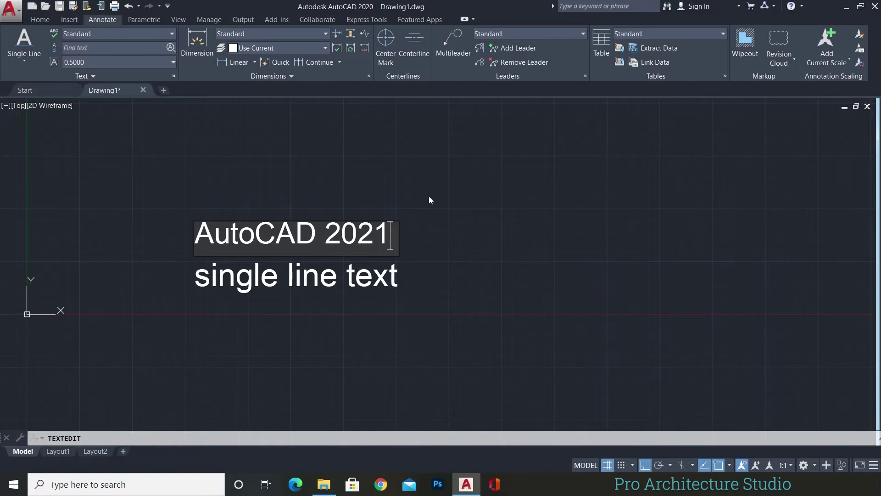
click(423, 207)
key(Escape)
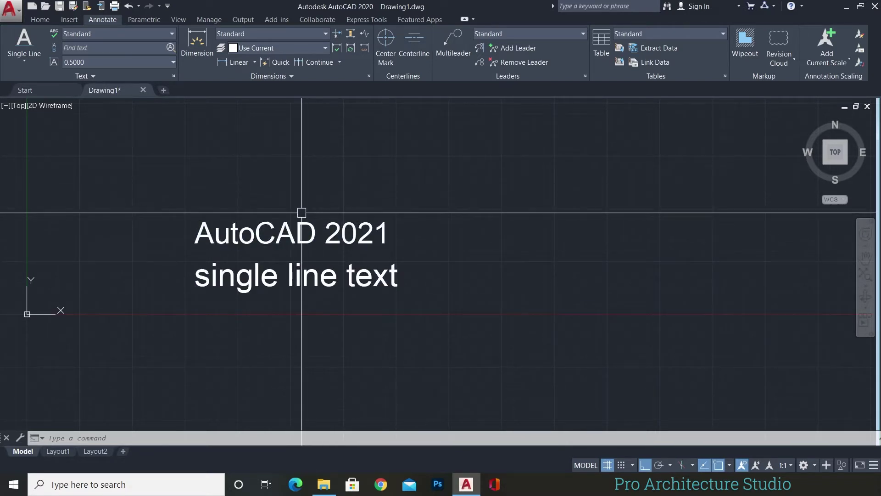
Step: Show the properties of the "AutoCAD 2021" text and set its colour to Magenta
click(299, 226)
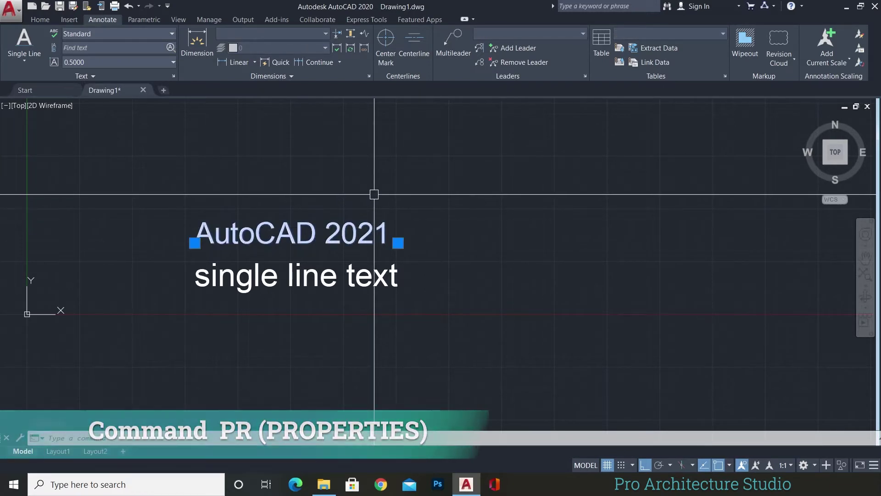
right_click(368, 195)
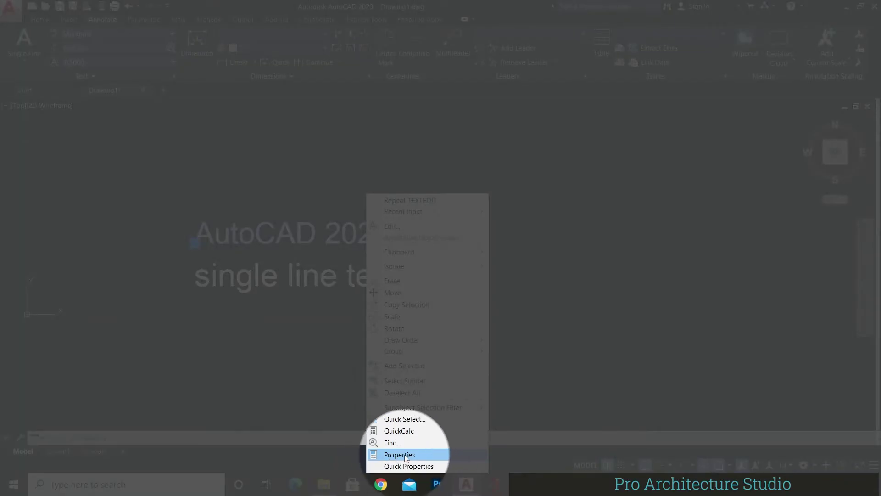
click(406, 457)
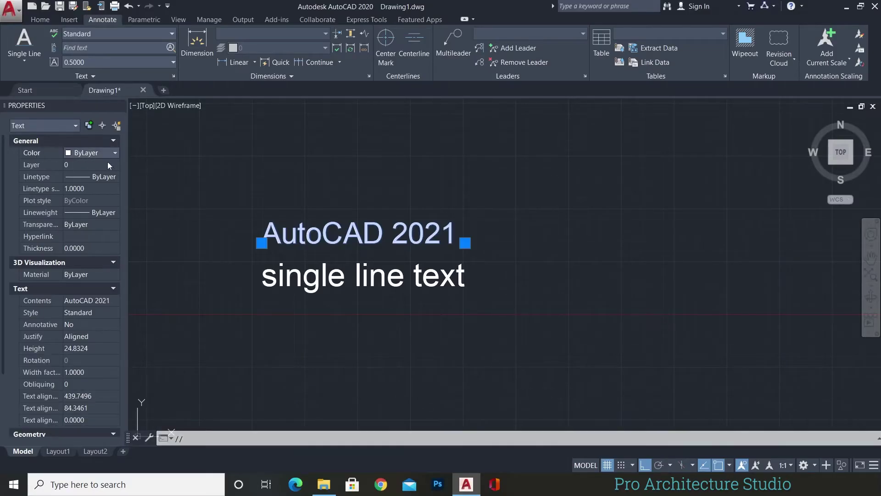
click(98, 153)
click(98, 153)
click(98, 153)
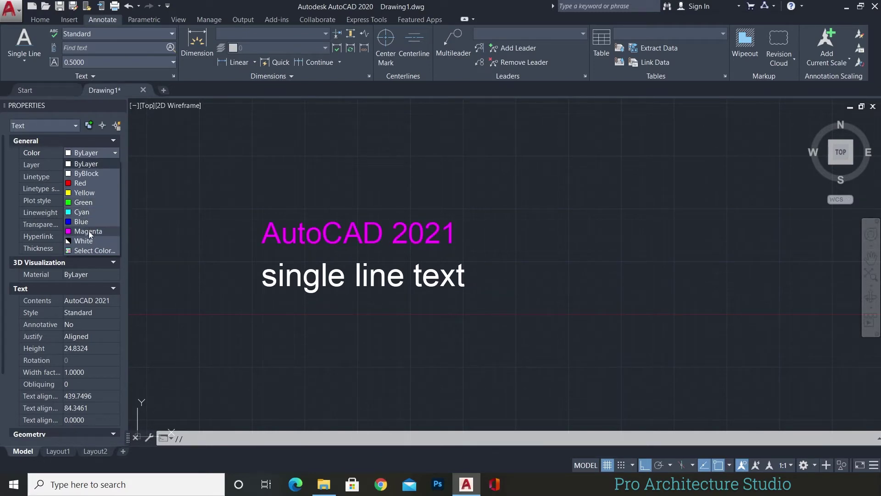
click(85, 231)
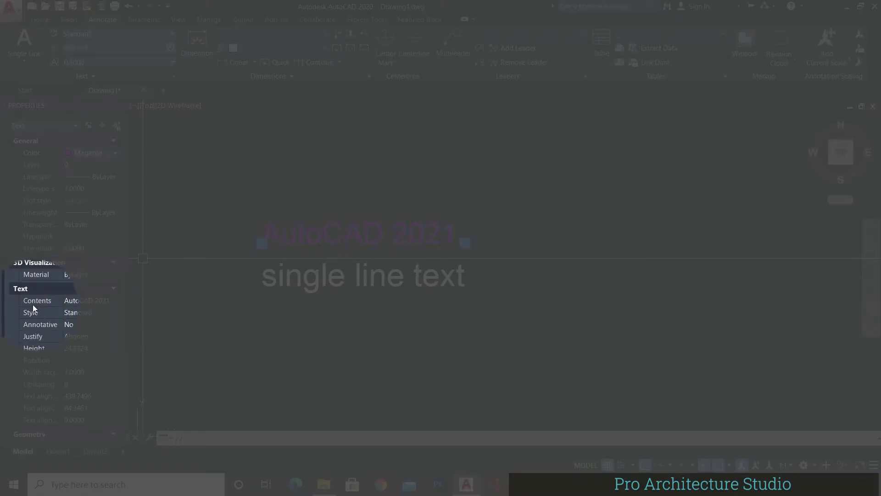
Step: Change the contents property of the magenta text line to "AutoCAD 2021 Course"
click(108, 300)
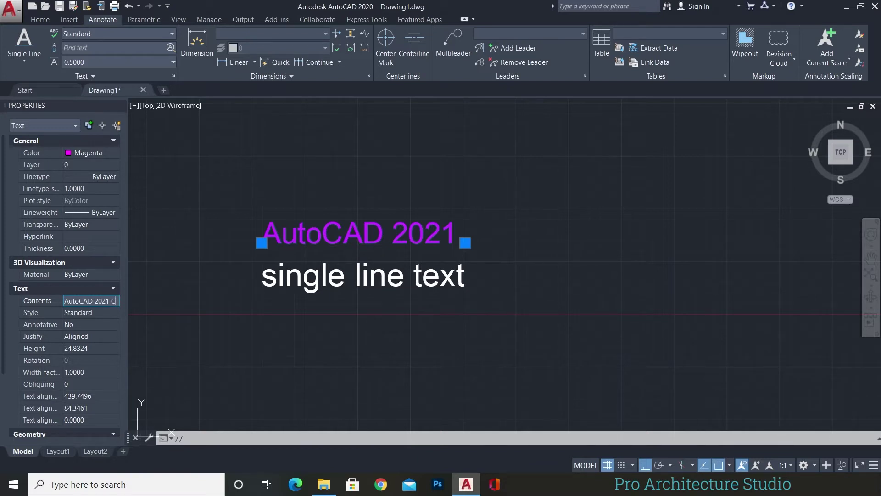
key(ctrl+a)
key(BackSpace)
key(Return)
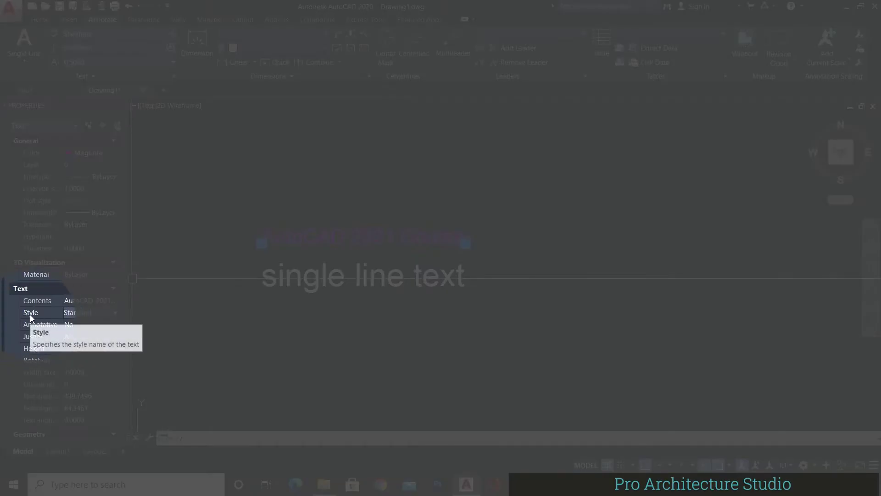
Step: Review the style, annotative and height settings of the magenta text, keeping the Standard style and Annotative No, and close the properties
click(84, 313)
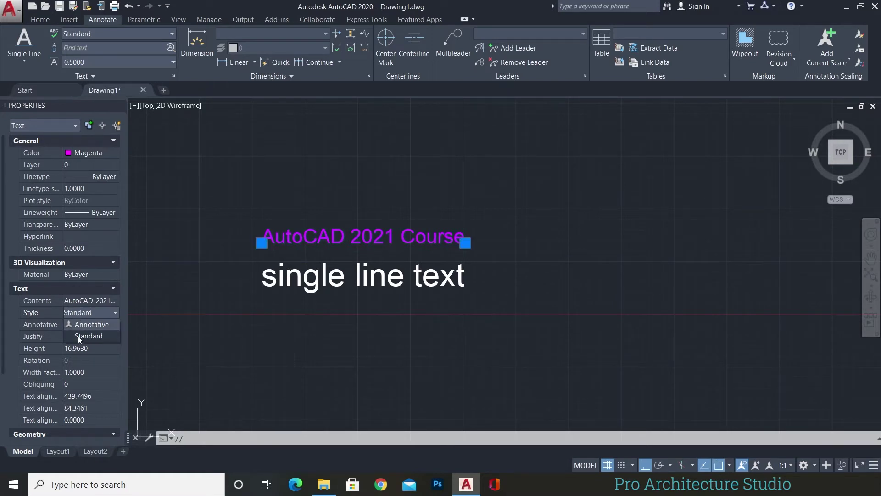
click(78, 336)
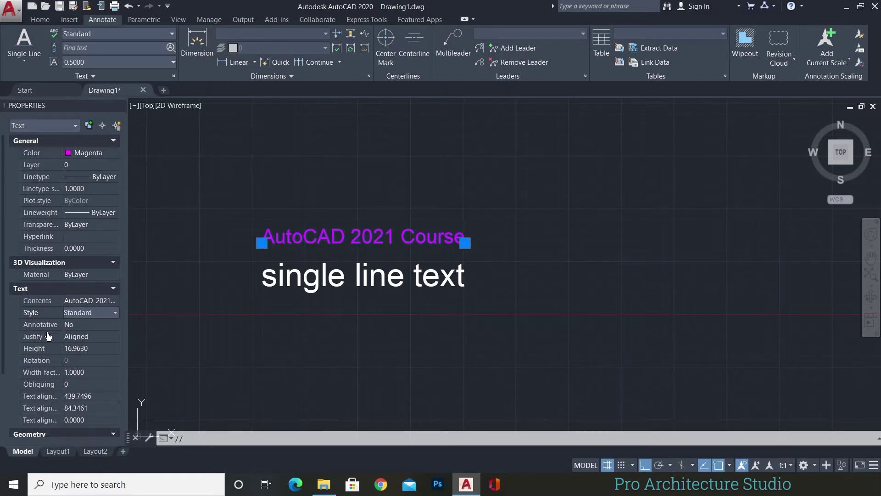
click(89, 326)
click(93, 324)
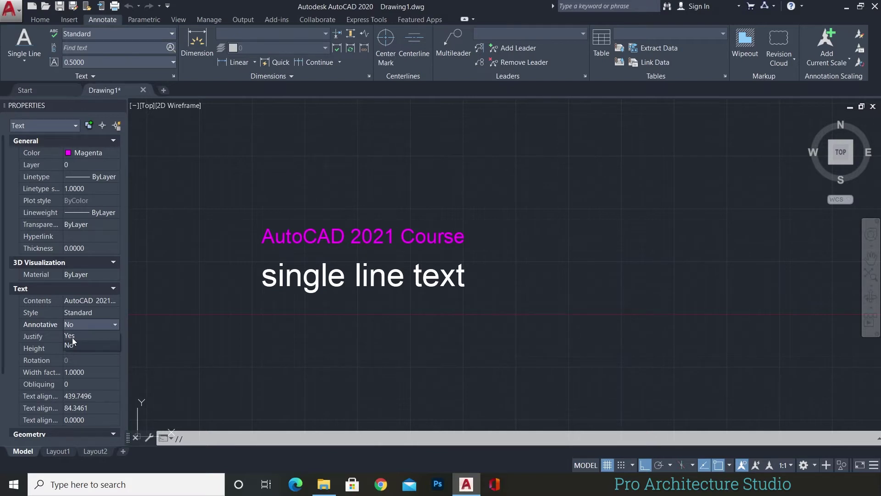
click(85, 324)
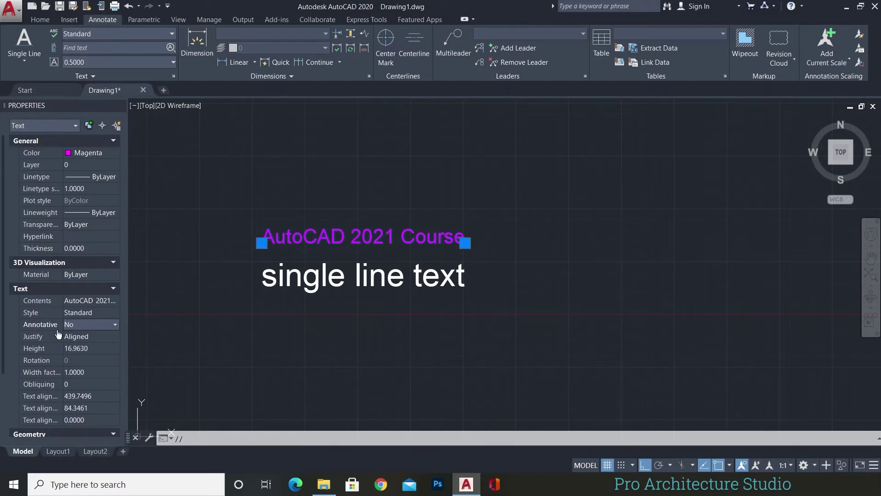
click(88, 349)
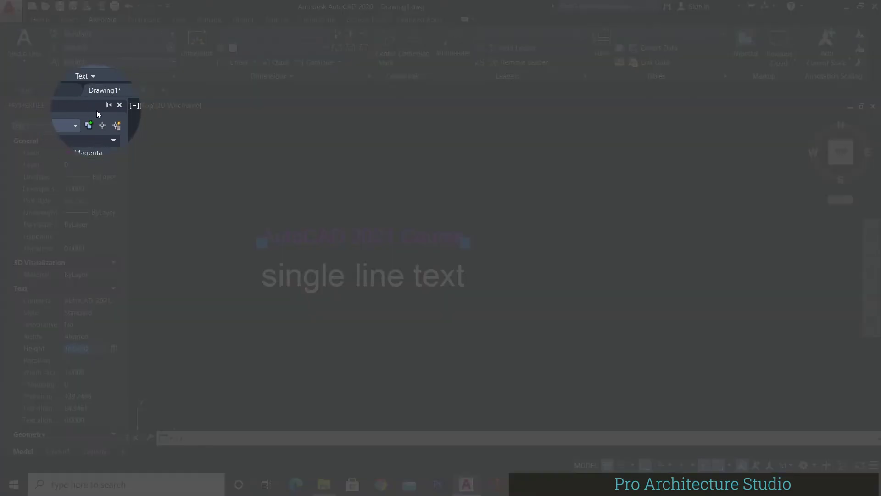
click(119, 105)
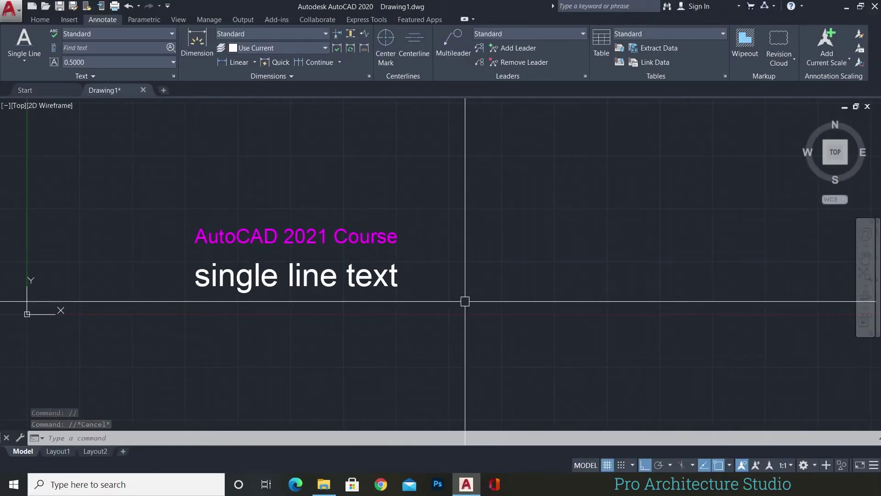
Step: Turn Ortho off and draw a diagonal line sloping down to the right, beside the existing text lines
scroll(466, 300, down, 1)
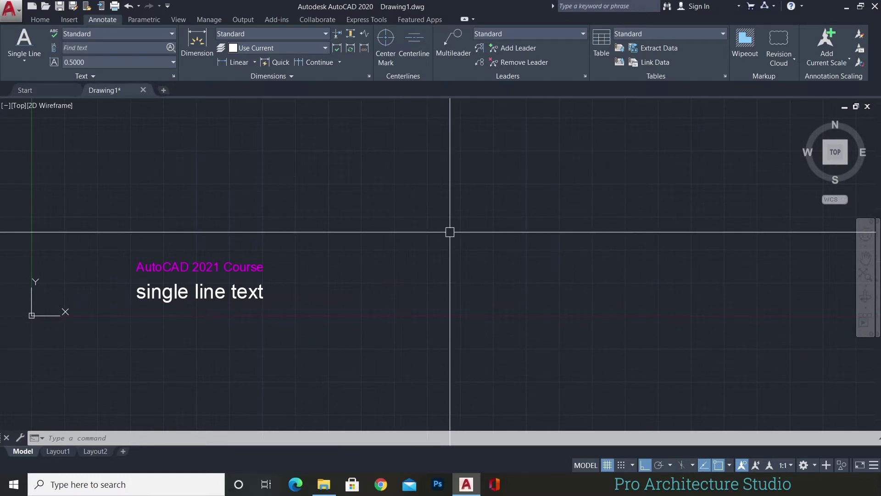
key(Escape)
key(Escape)
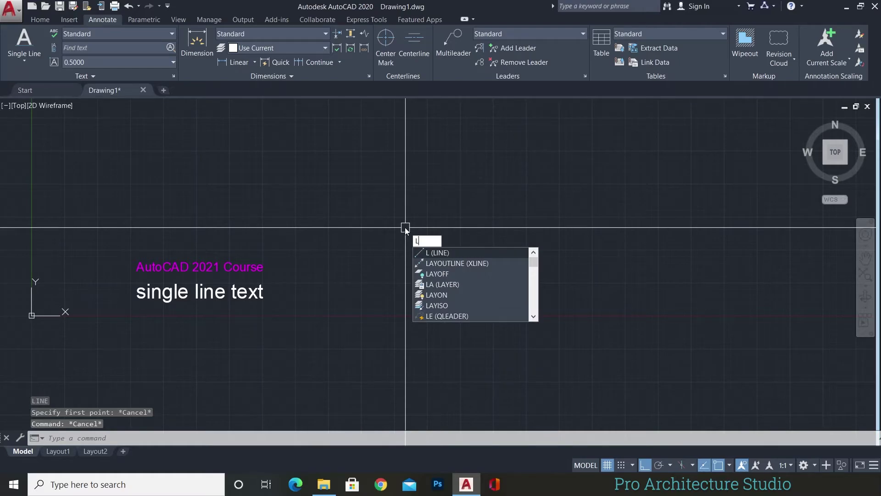
key(Return)
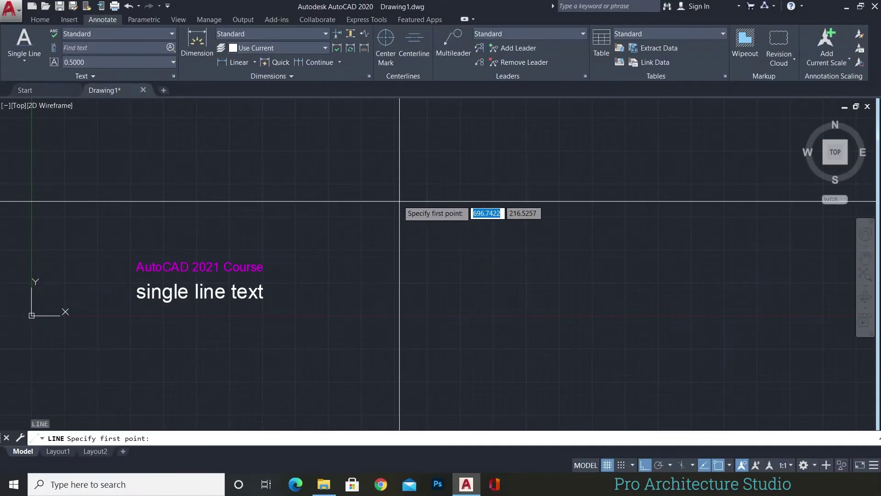
click(379, 179)
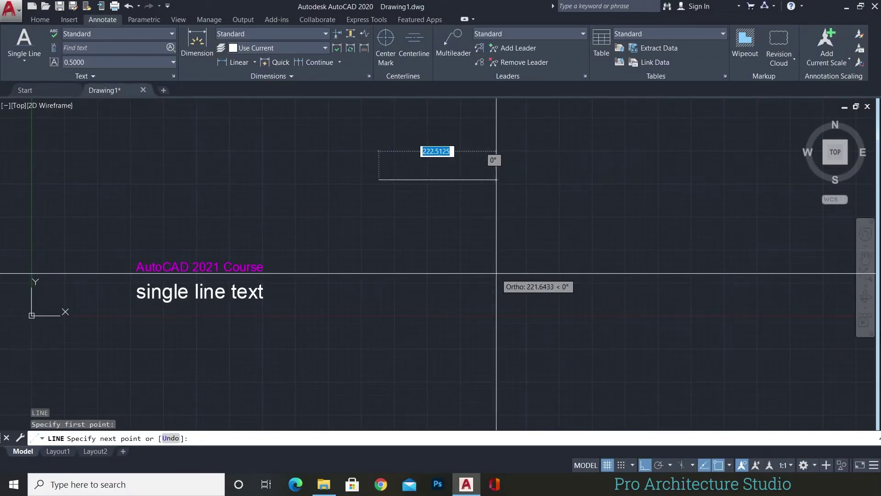
key(F8)
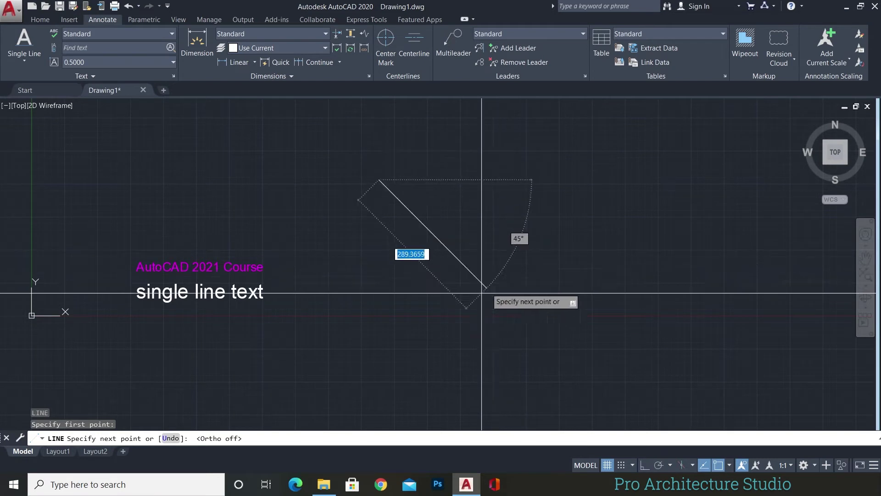
click(512, 325)
key(Return)
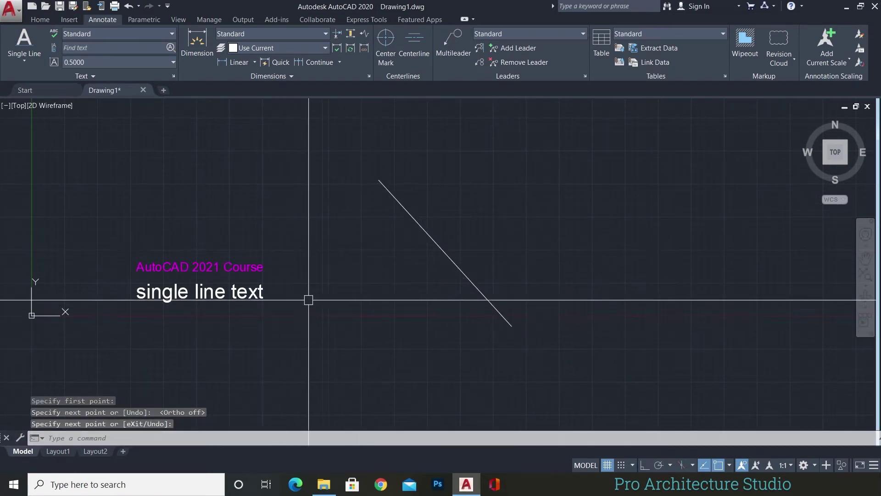
Step: Create single-line text "AutoCAD TUTORIALS" with Align justification, its baseline running from the diagonal line's lower endpoint to its upper endpoint
middle_drag(308, 298, 299, 286)
scroll(517, 300, up, 2)
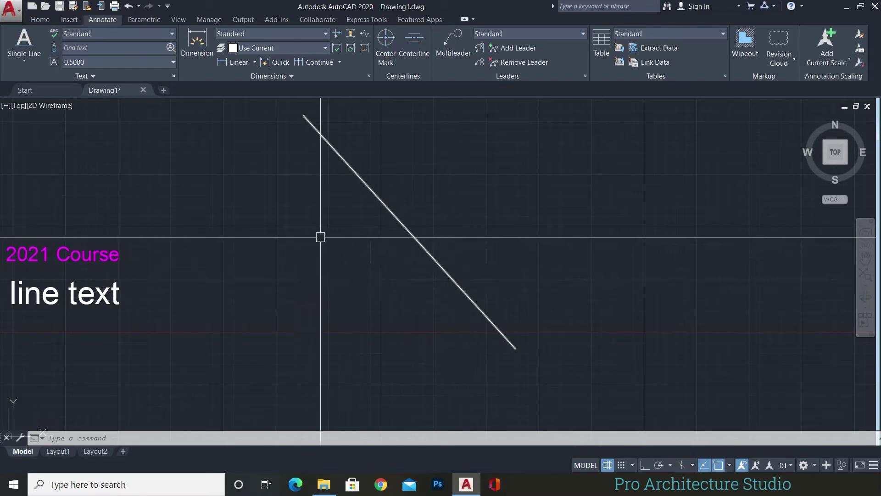
middle_drag(320, 236, 410, 239)
middle_drag(555, 279, 451, 281)
middle_drag(595, 319, 547, 309)
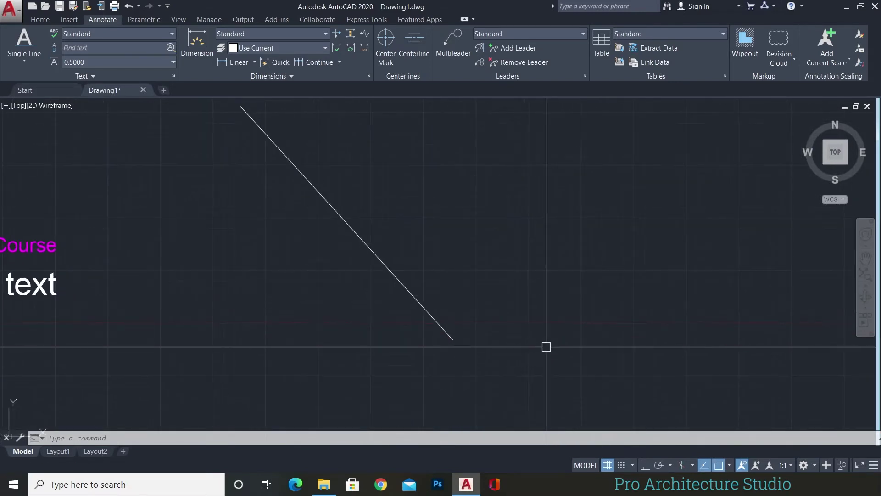
text(DT)
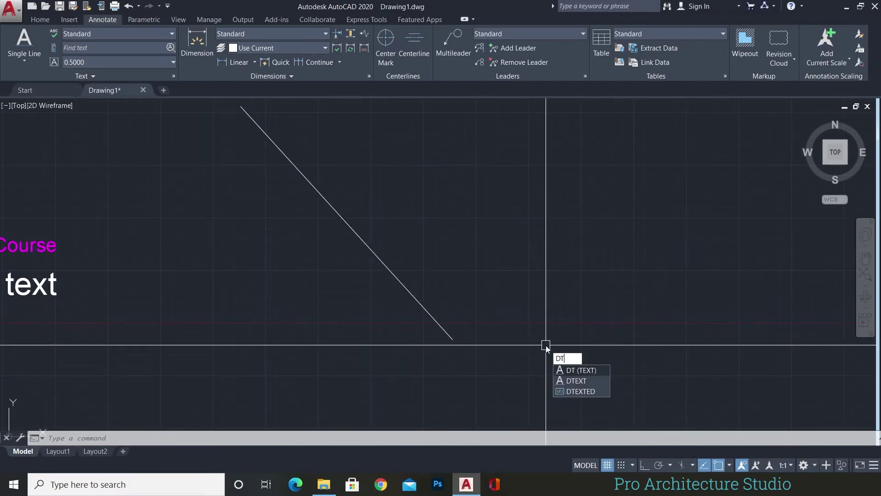
key(Return)
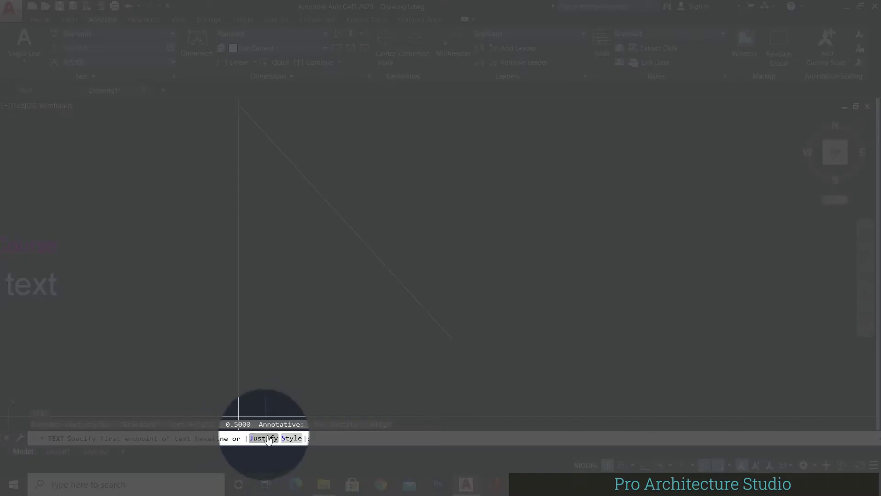
click(264, 438)
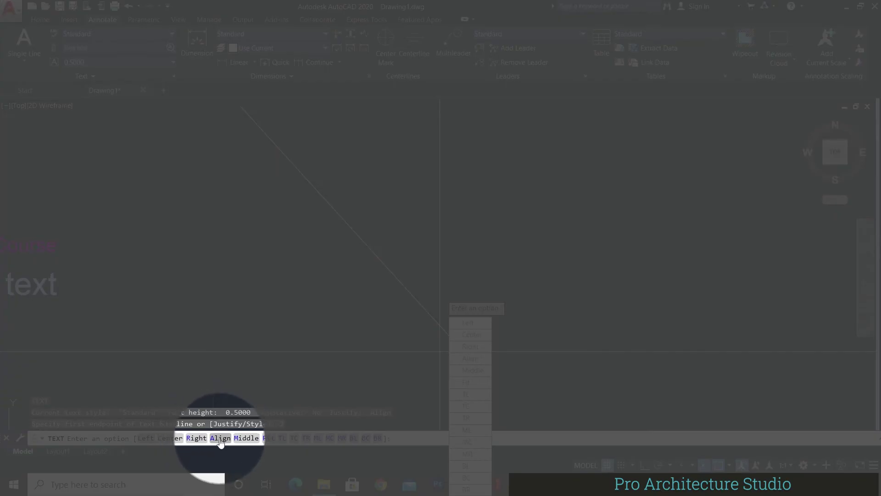
click(221, 438)
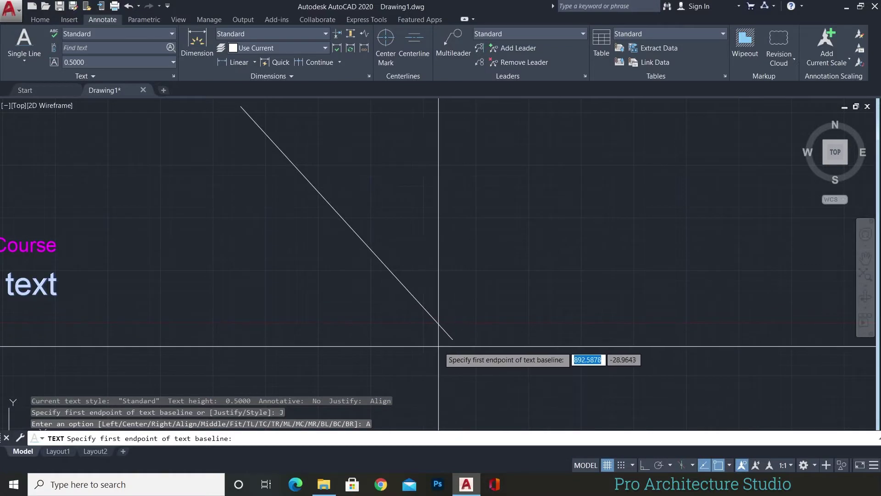
click(452, 339)
mouse_move(239, 225)
middle_down()
mouse_move(240, 315)
mouse_move(254, 344)
mouse_move(257, 321)
middle_up()
scroll(414, 277, down, 2)
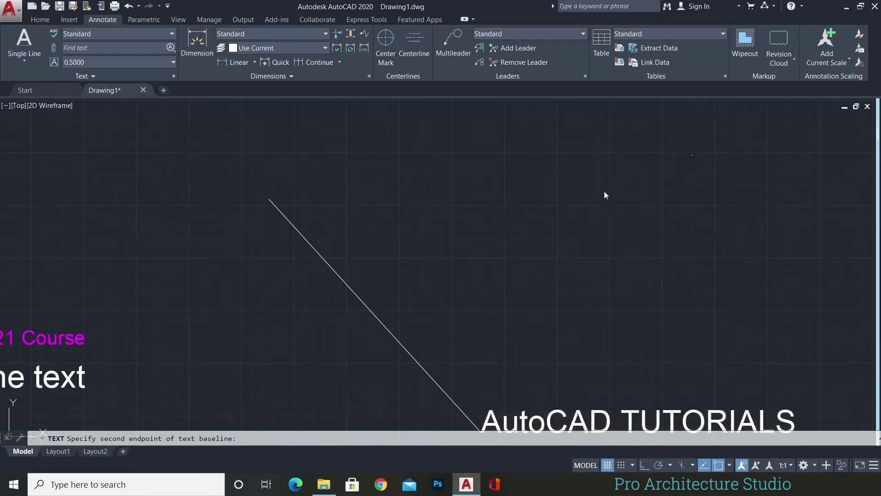
key(Return)
key(Return)
scroll(404, 239, down, 3)
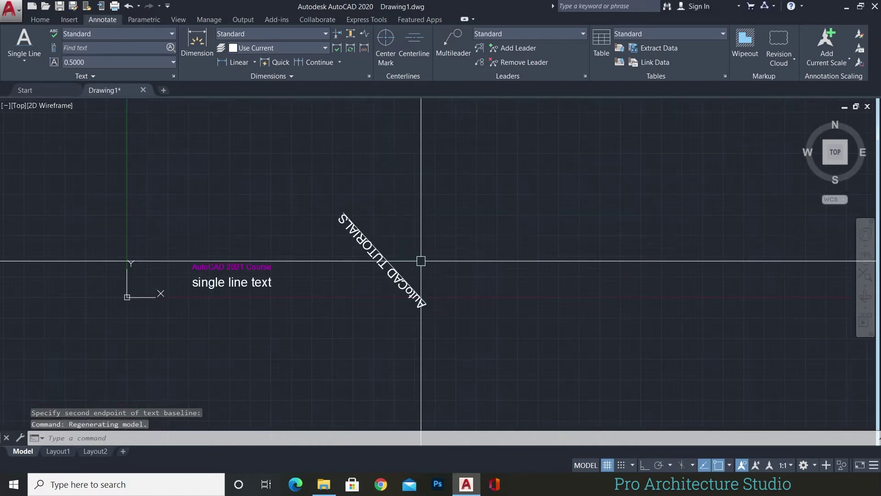
Step: Rotate the "AutoCAD TUTORIALS" text and the diagonal line together about the line's lower endpoint so the text reads upward to the right
scroll(294, 215, up, 3)
middle_drag(294, 215, 324, 256)
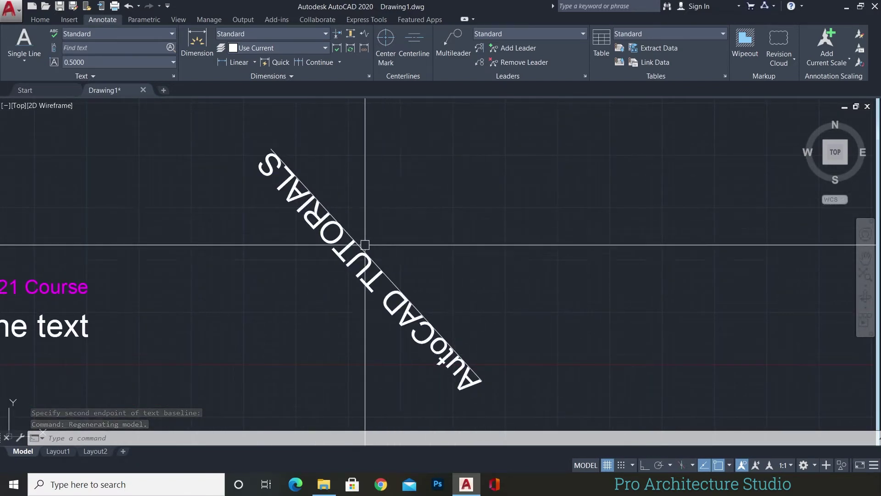
middle_drag(369, 247, 331, 235)
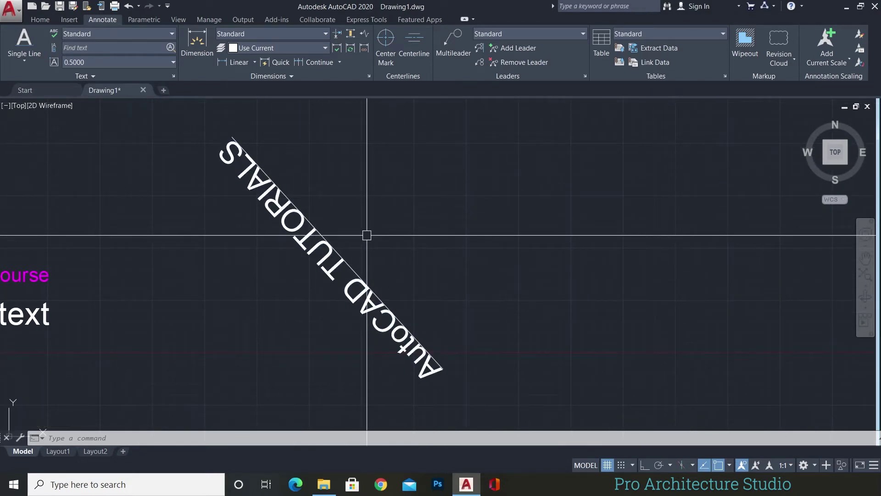
text(RO)
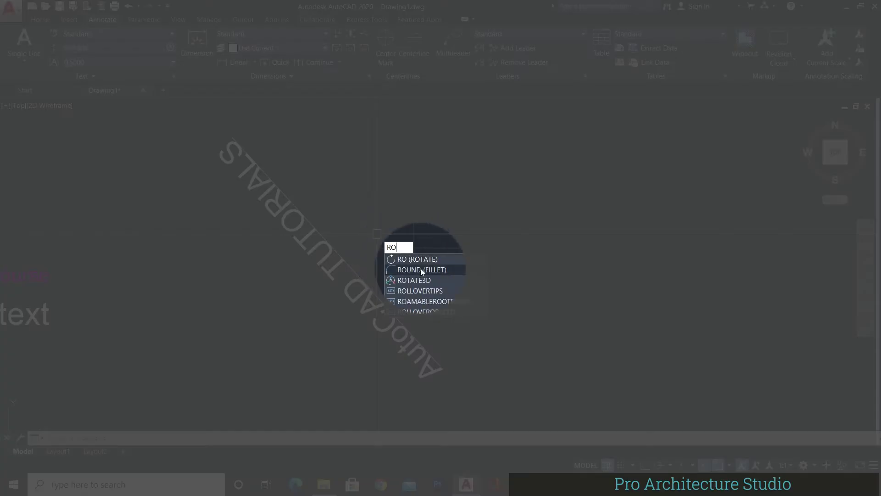
key(Return)
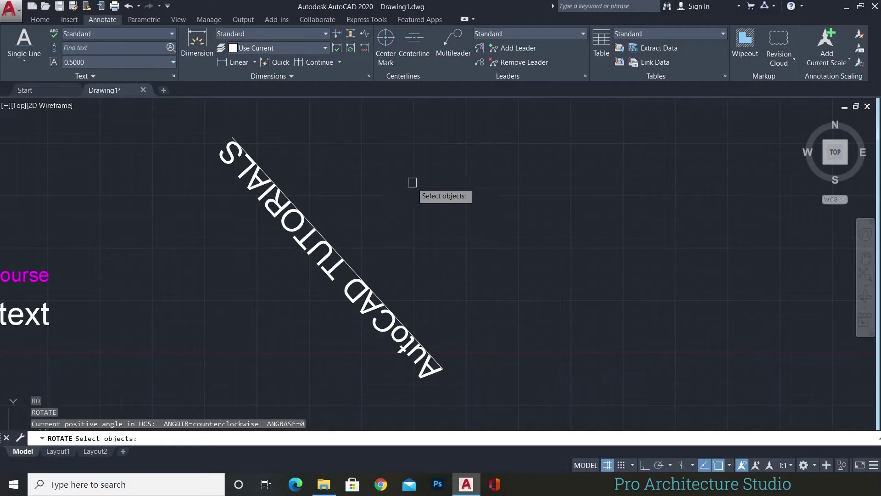
click(416, 155)
click(240, 279)
key(Return)
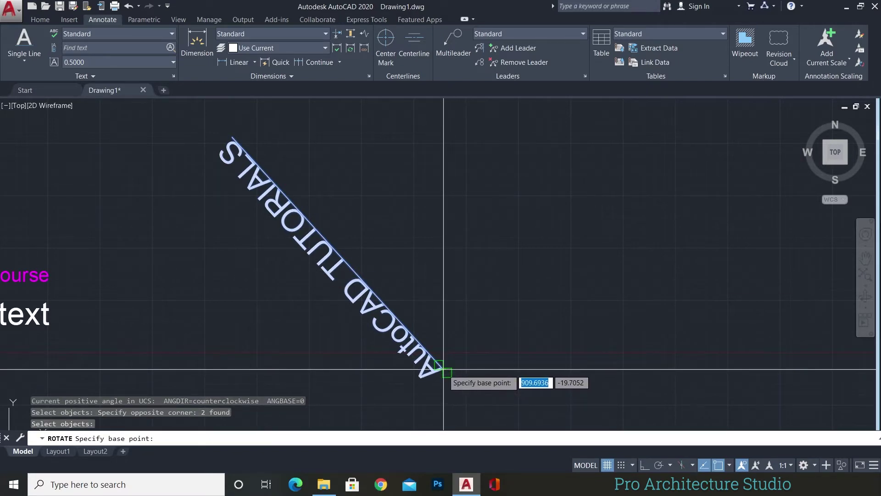
click(444, 369)
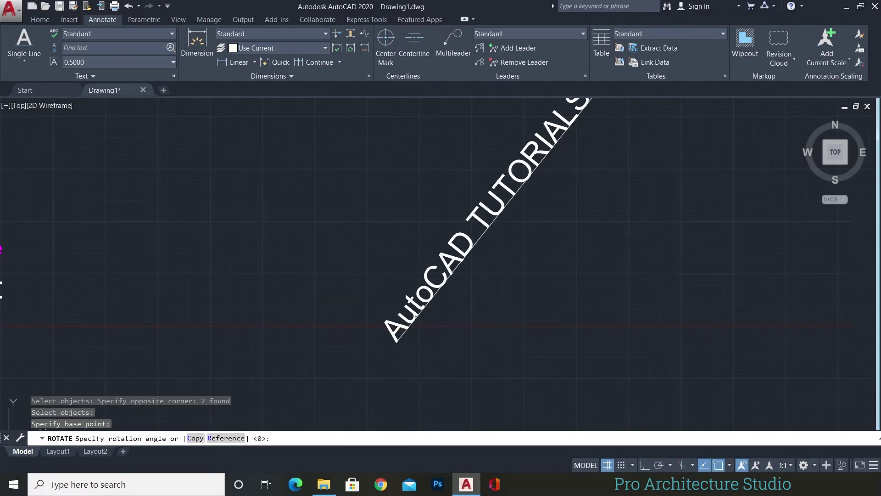
click(430, 299)
middle_drag(430, 298, 395, 338)
scroll(420, 303, down, 2)
middle_drag(466, 213, 486, 180)
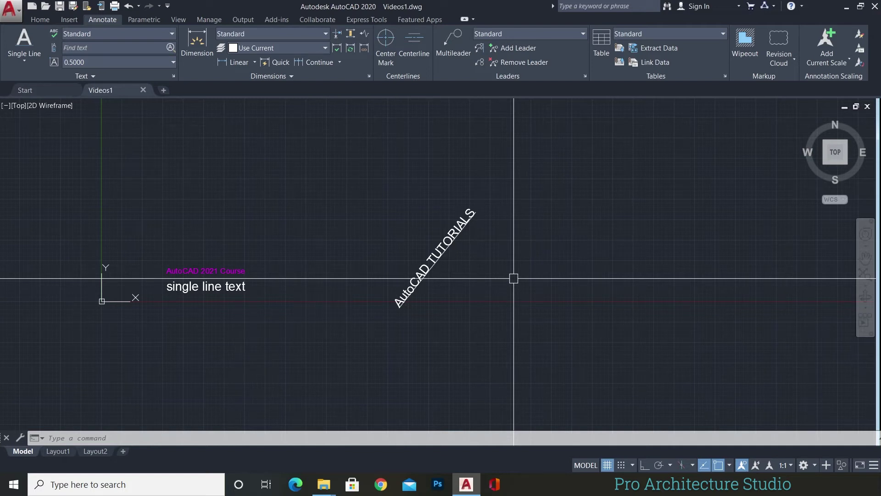
text(MT)
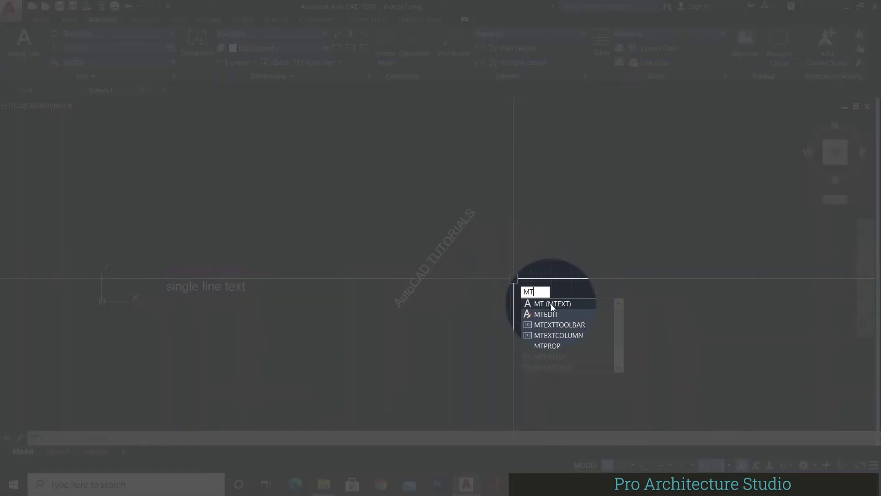
click(551, 304)
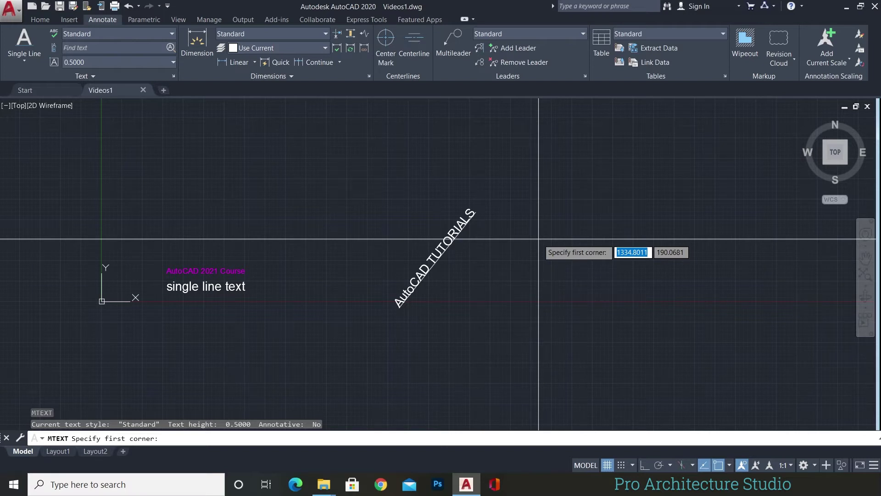
key(Escape)
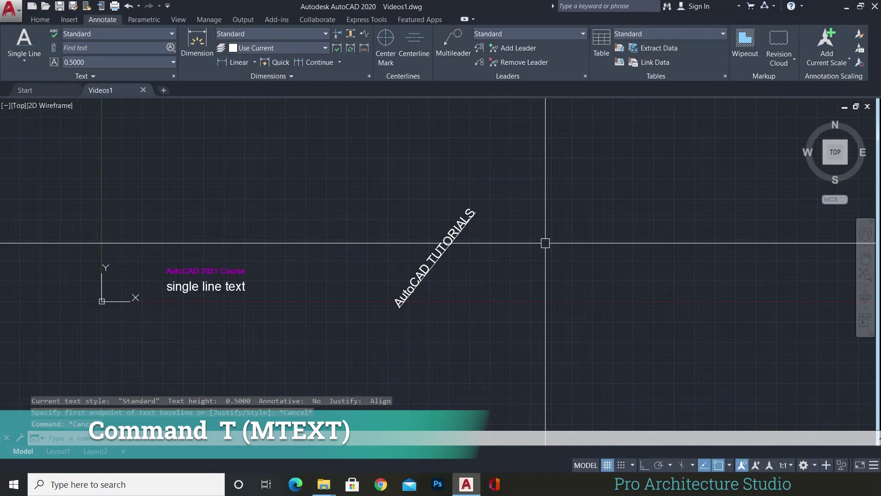
text(T)
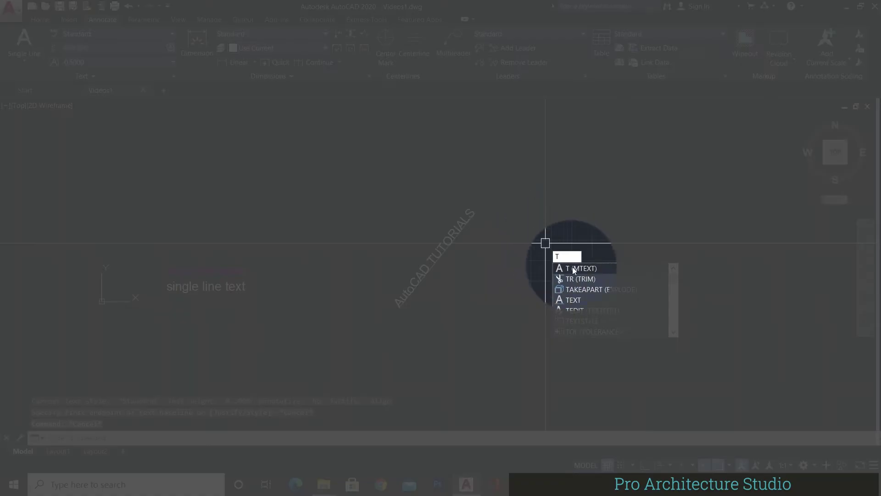
click(573, 269)
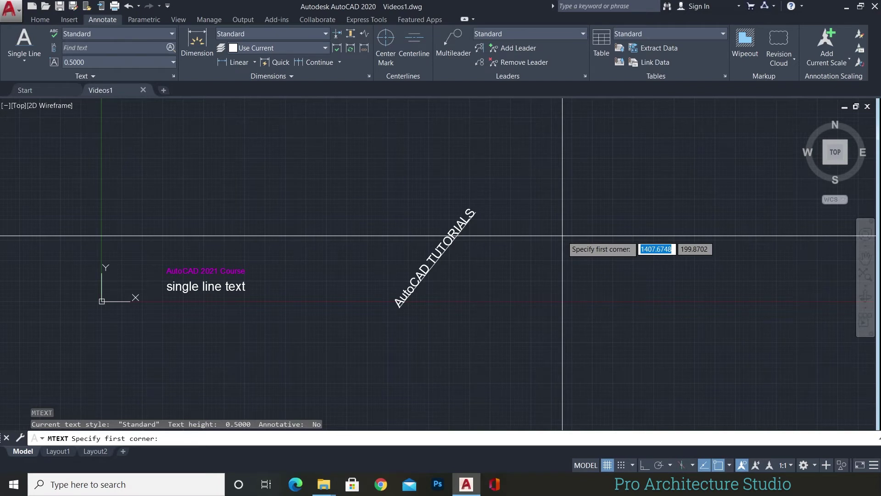
key(Escape)
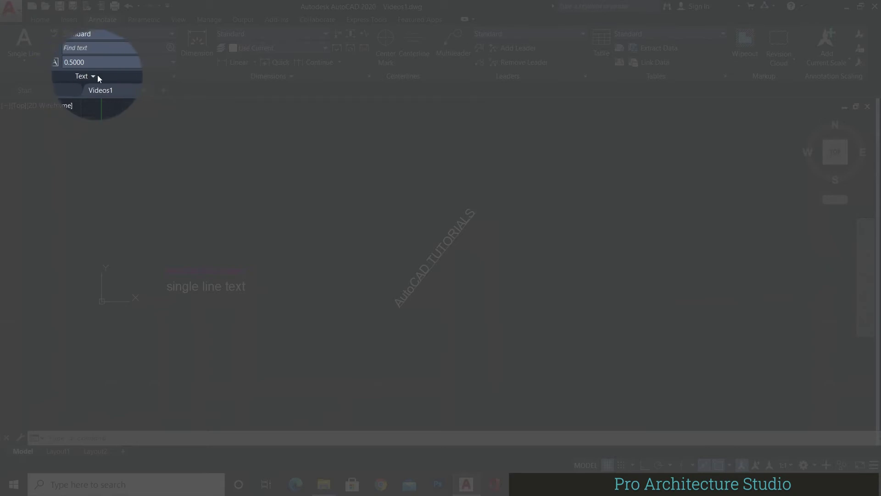
click(23, 59)
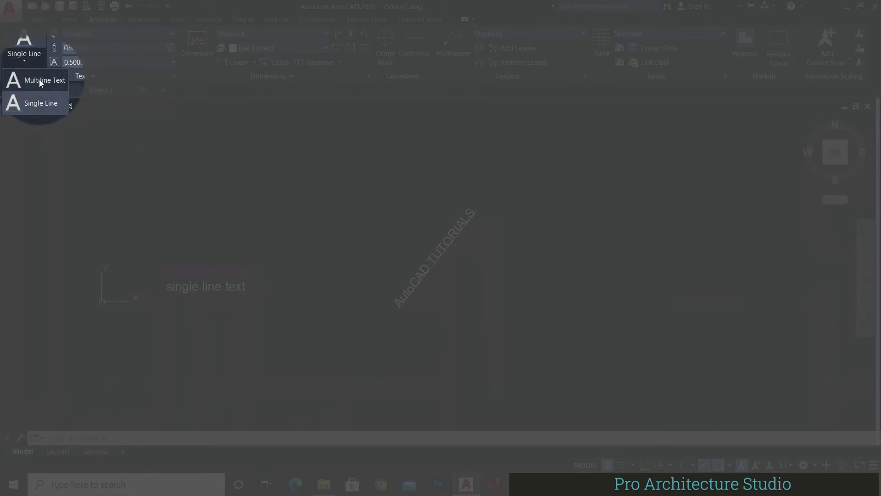
click(37, 80)
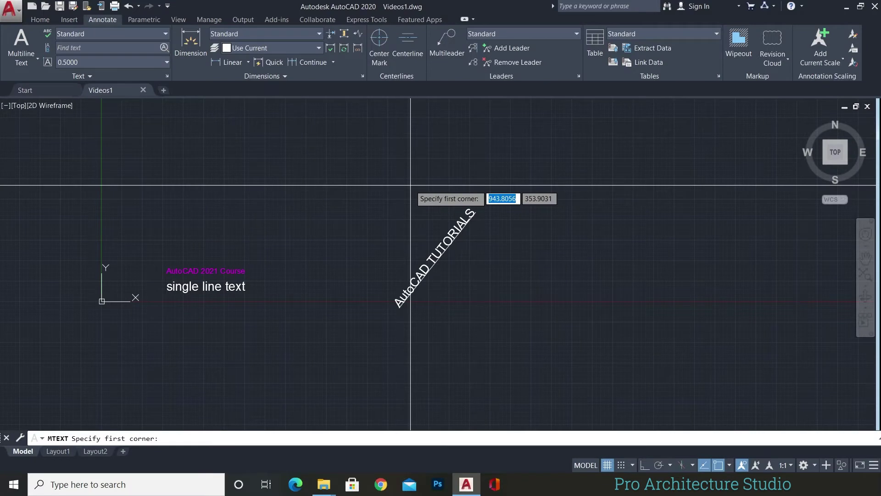
key(Escape)
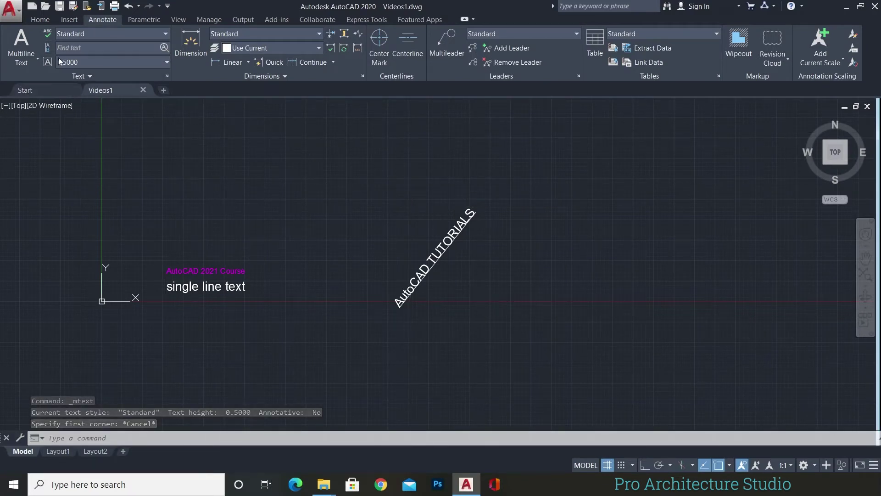
click(35, 19)
key(ctrl)
key(ctrl)
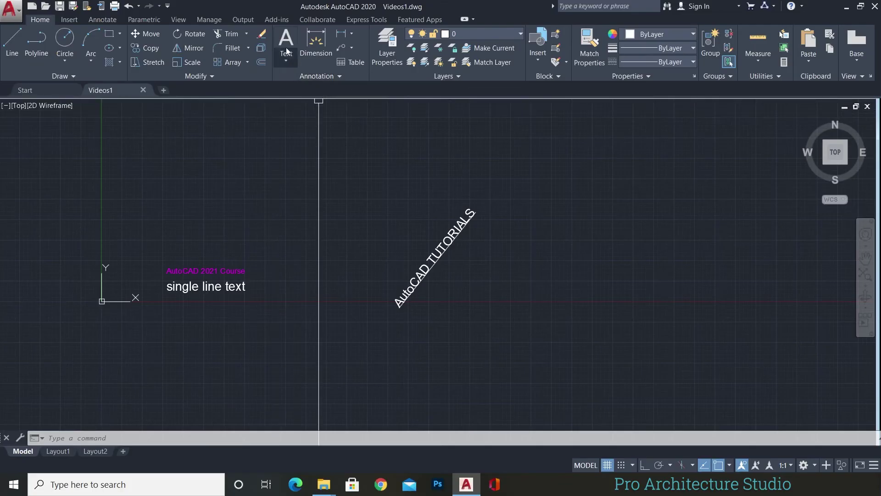
key(ctrl)
key(ctrl)
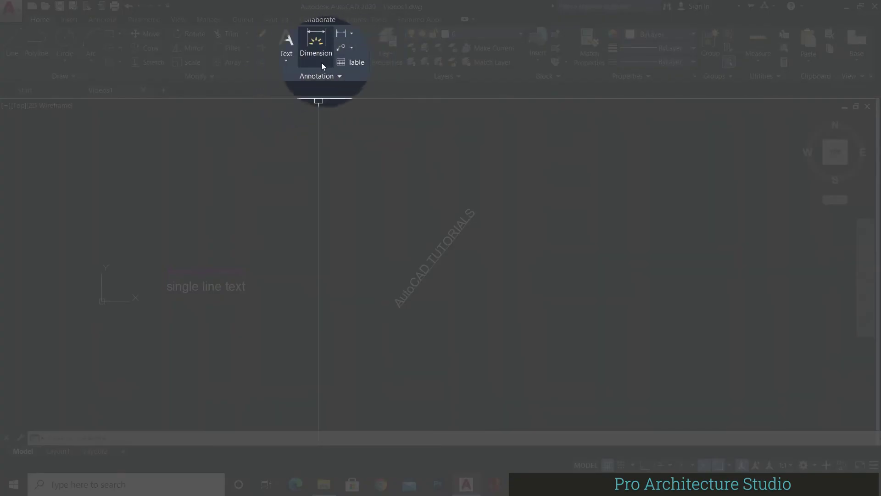
click(286, 61)
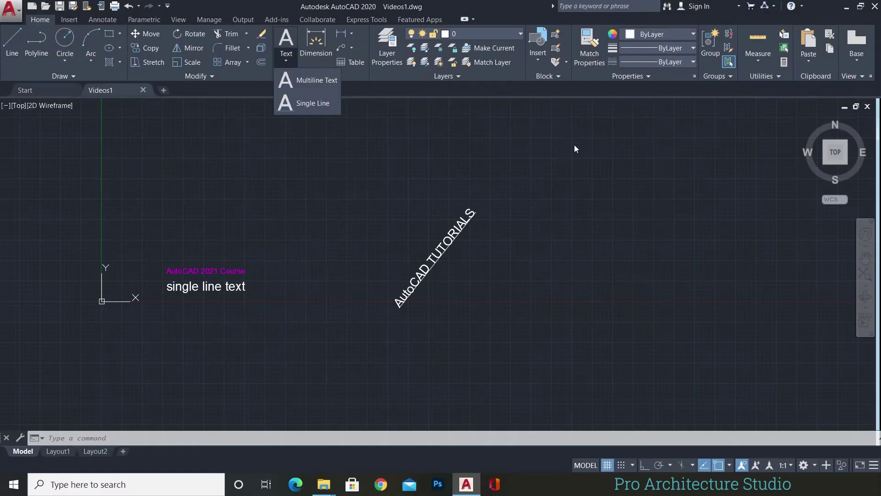
key(Escape)
key(Escape)
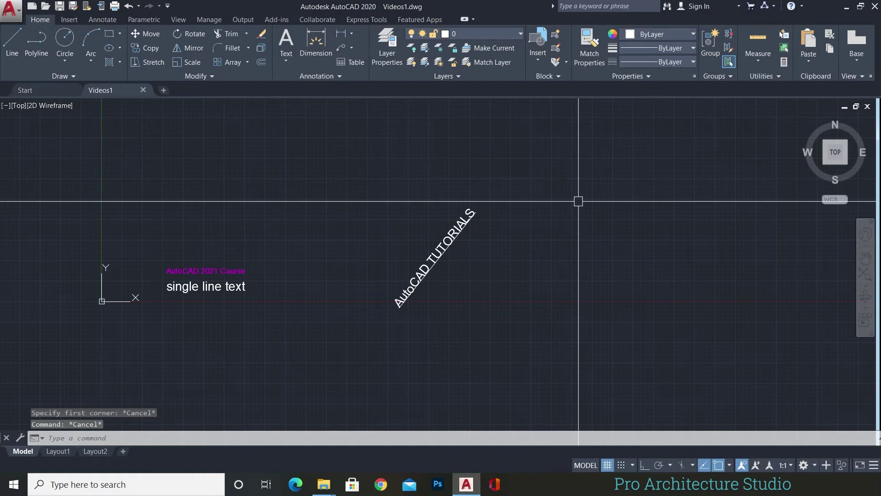
Step: Create multiline text reading "AUTOCAD COMPLETE COURSE" in a wide text box beside the rotated "AutoCAD TUTORIALS" text
text(MT)
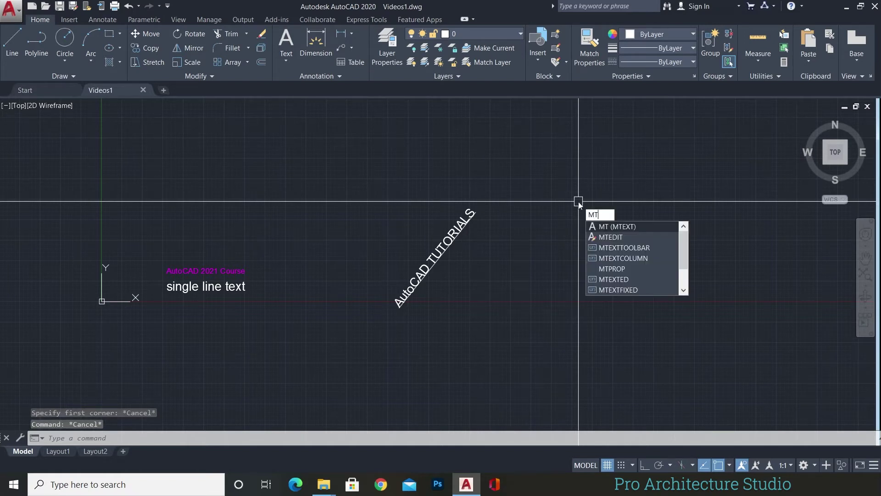
key(Return)
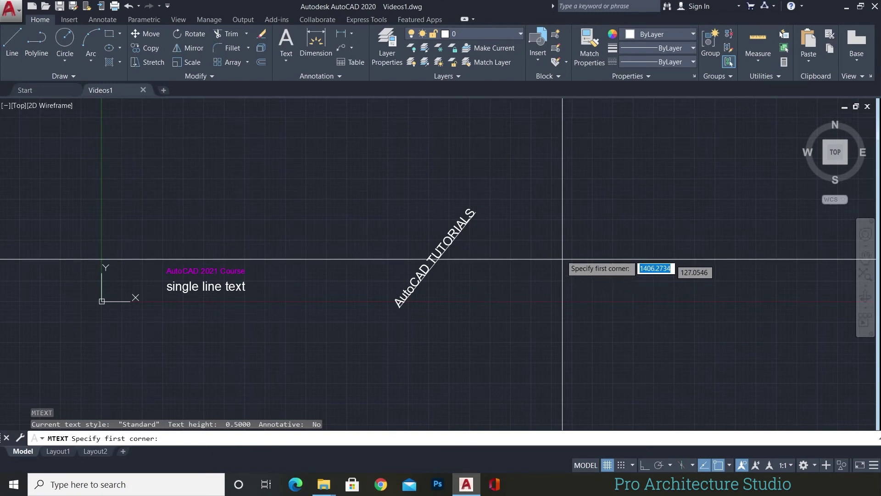
click(521, 194)
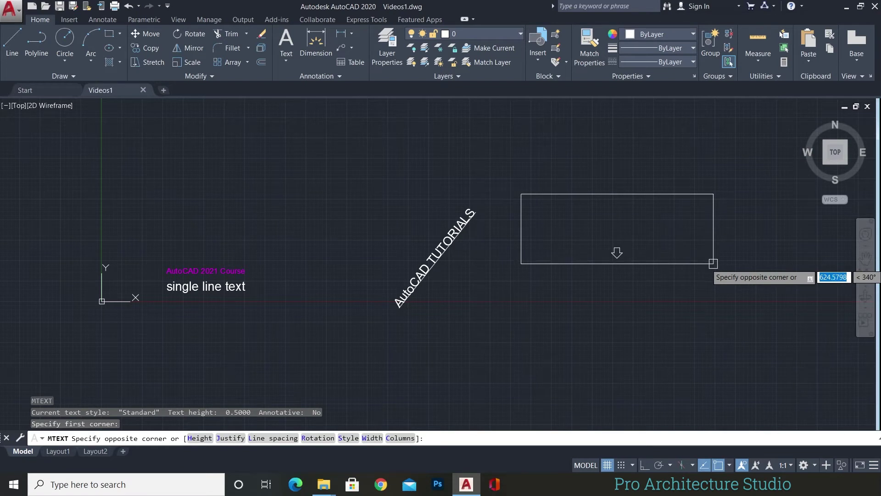
click(814, 288)
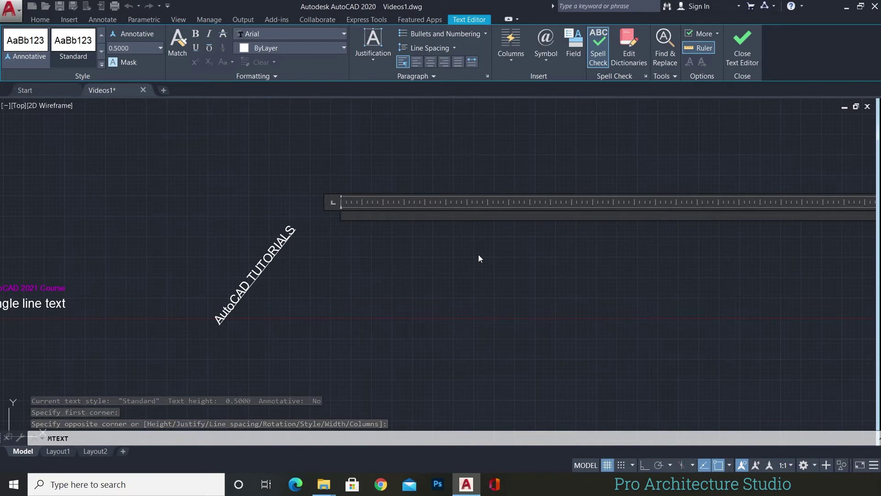
text(AUT)
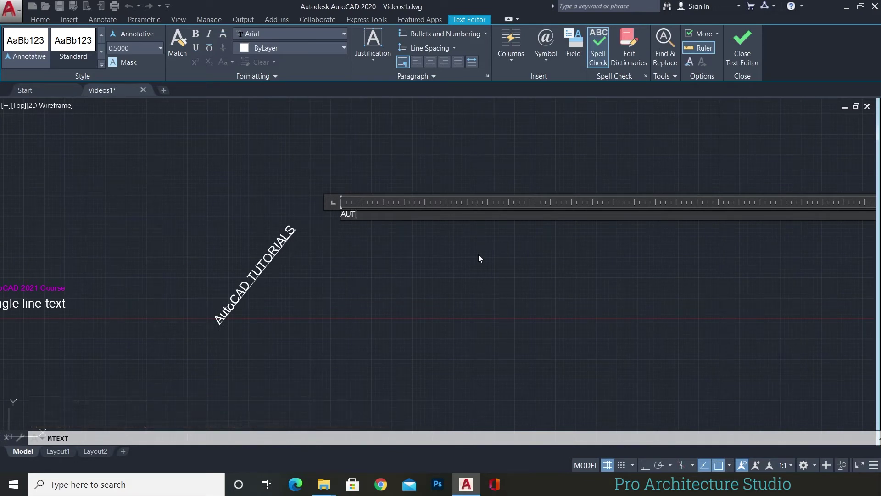
text(OCAD COMPLETE COURSE)
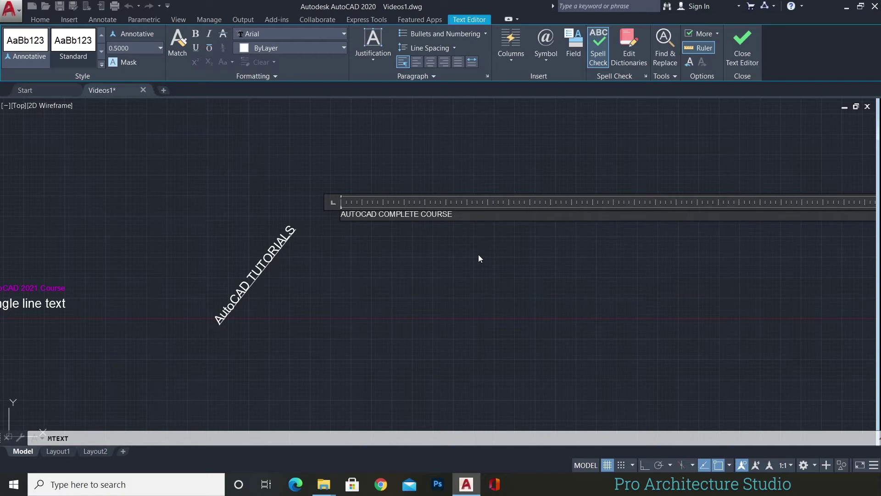
Step: Select the word "AUTOCAD" in the multiline text and compare the Annotative and Standard text styles
scroll(424, 186, up, 4)
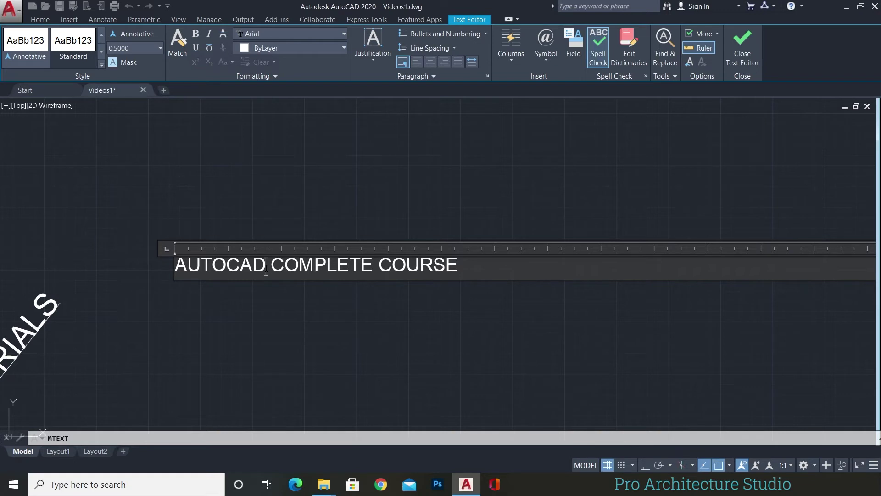
drag(266, 265, 177, 267)
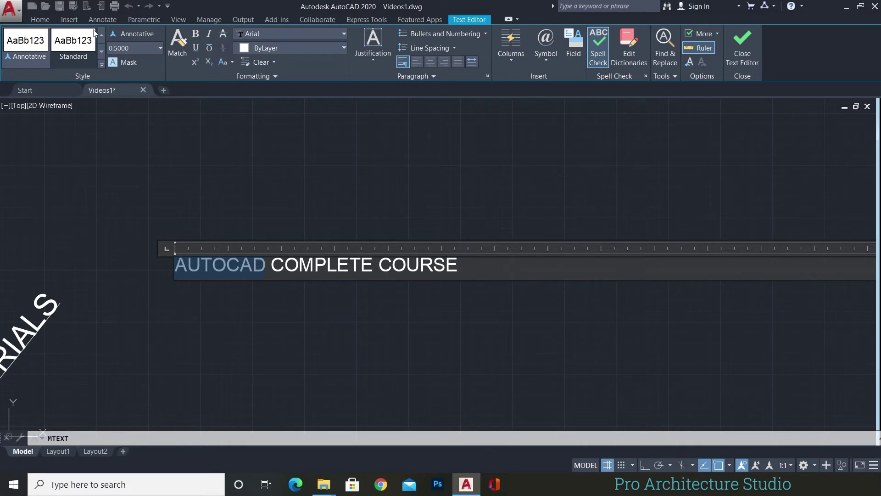
click(175, 265)
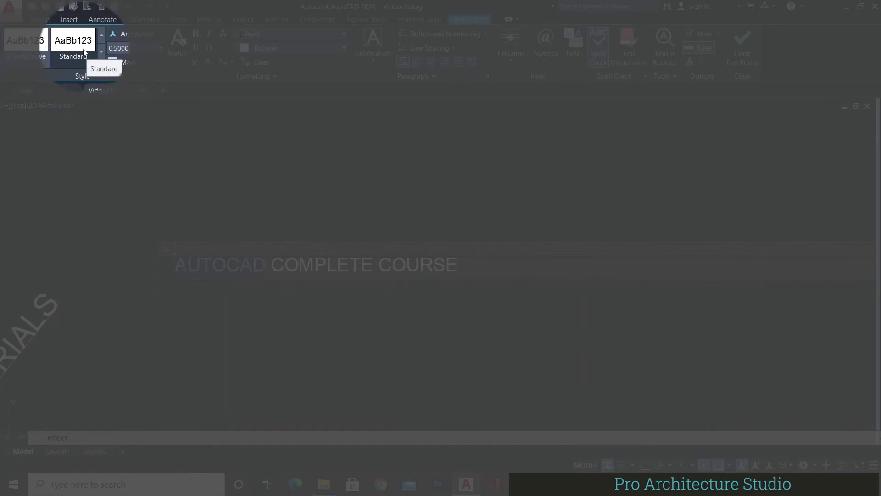
click(32, 50)
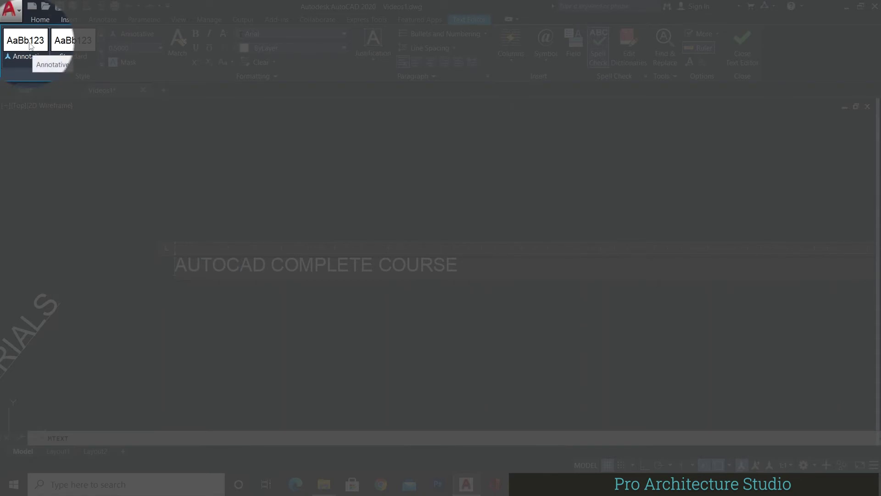
click(75, 54)
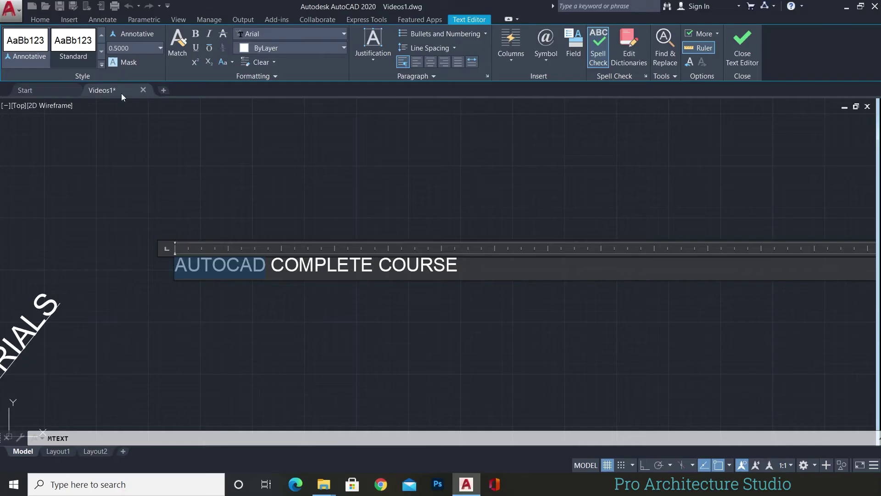
click(72, 56)
Step: Set the text height of the selected word "AUTOCAD" to 0.6 and leave the text editor
click(146, 50)
click(142, 50)
drag(136, 48, 111, 48)
text(10)
key(Return)
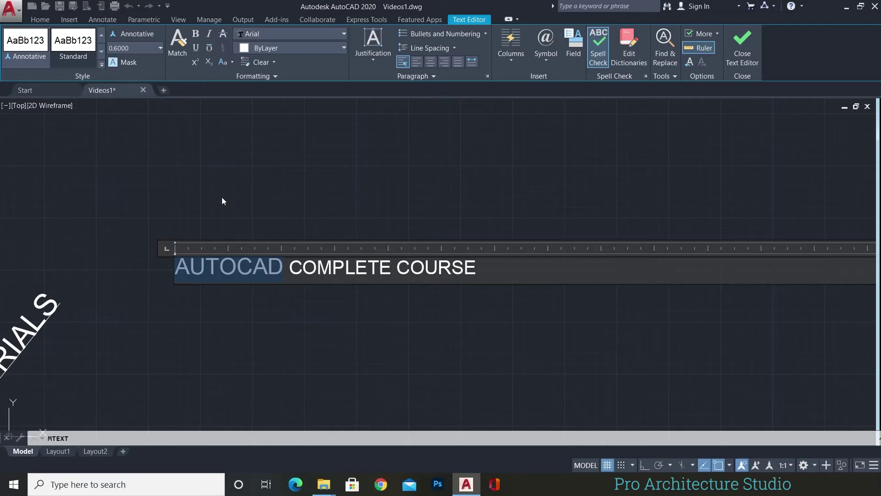
scroll(170, 250, up, 2)
middle_drag(393, 260, 383, 285)
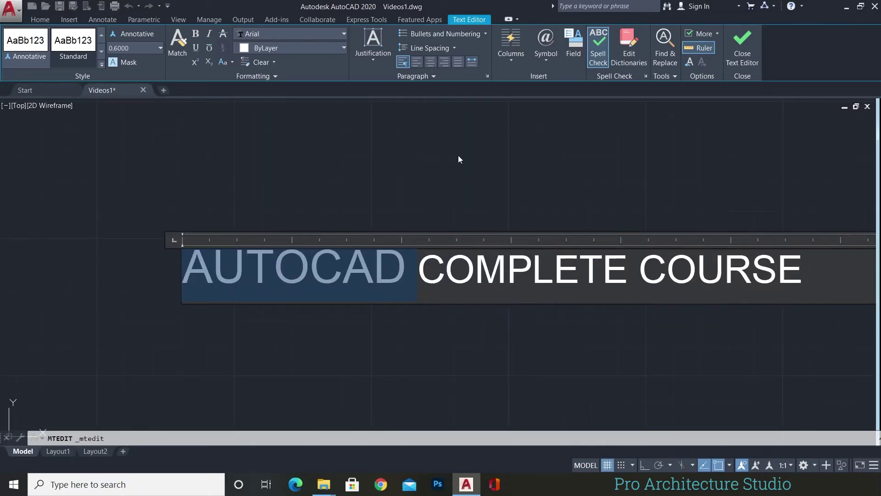
key(Escape)
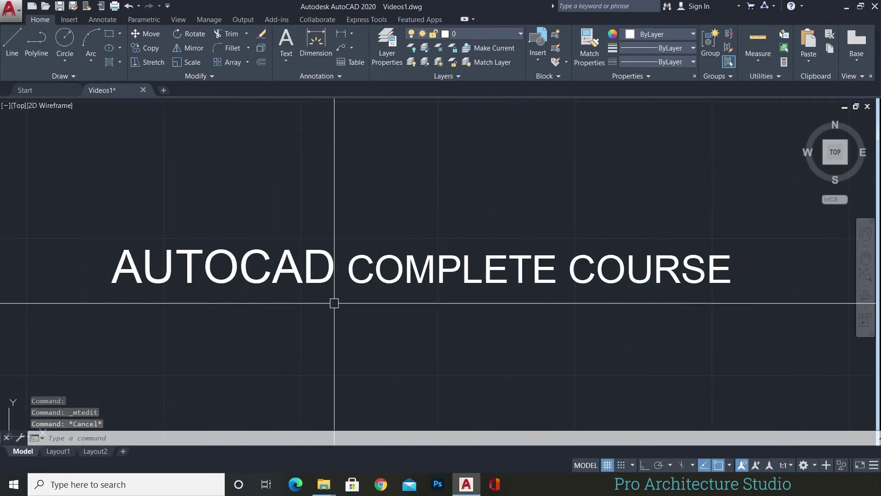
Step: Try superscript and subscript on the whole "AUTOCAD COMPLETE COURSE" text, and remove its italic formatting while keeping bold
click(444, 286)
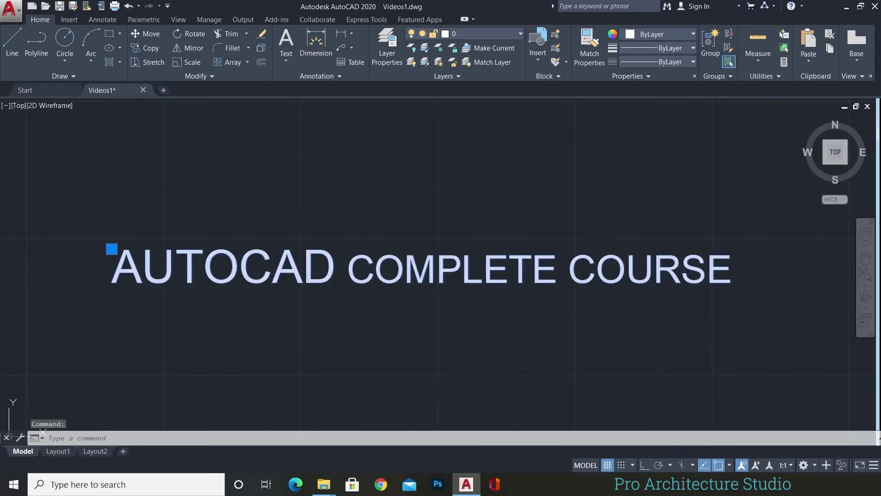
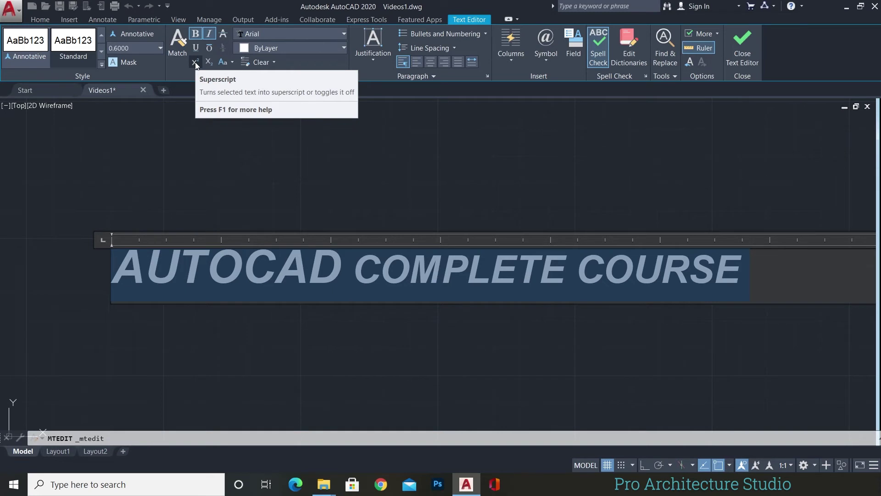
click(195, 62)
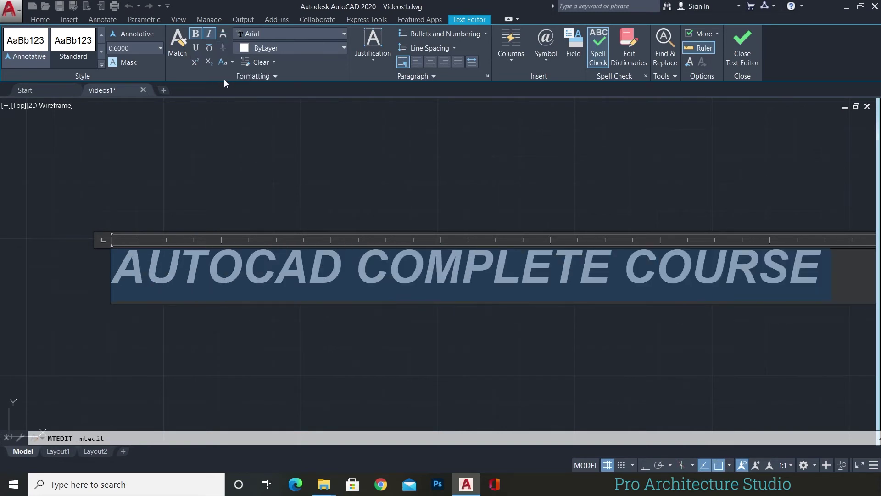
click(212, 63)
click(212, 63)
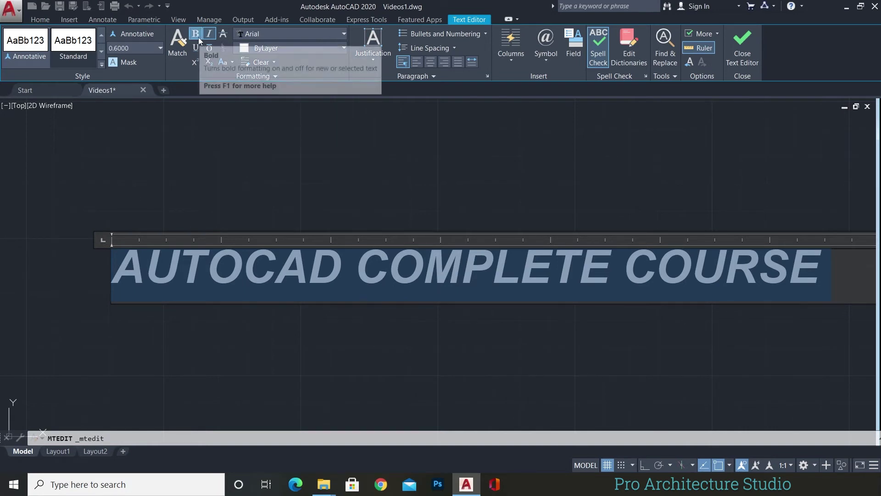
click(210, 34)
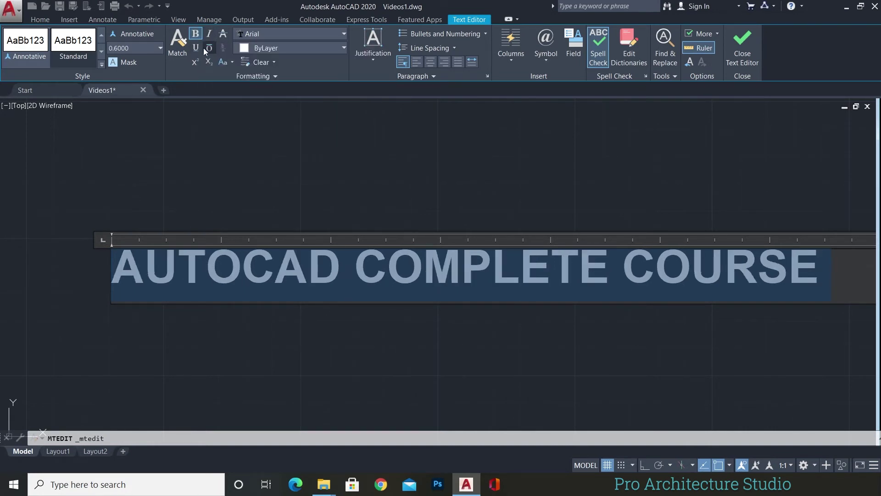
click(589, 274)
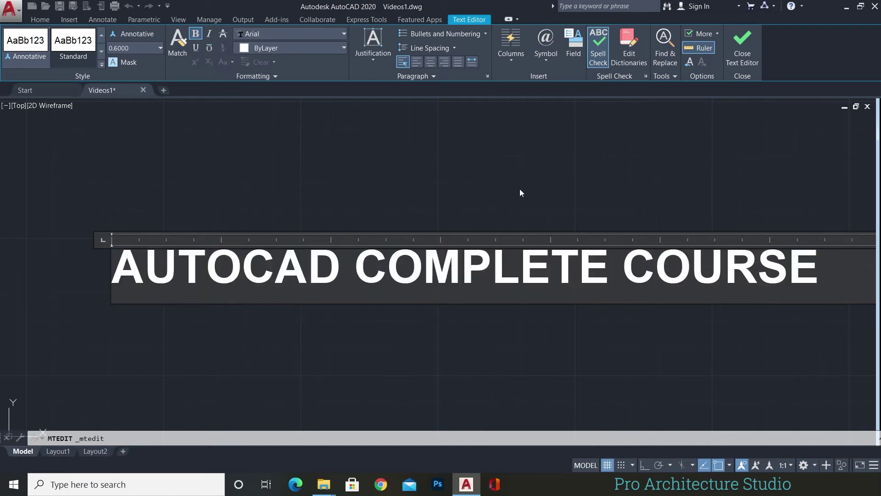
Step: Change the whole multiline text's font to Bahnschrift and its colour to the light yellow 229,232,120
drag(829, 275, 94, 290)
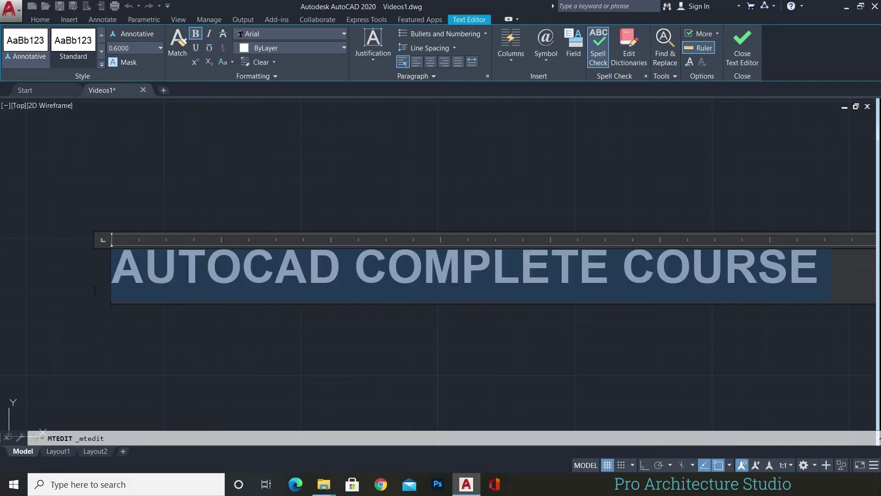
click(277, 34)
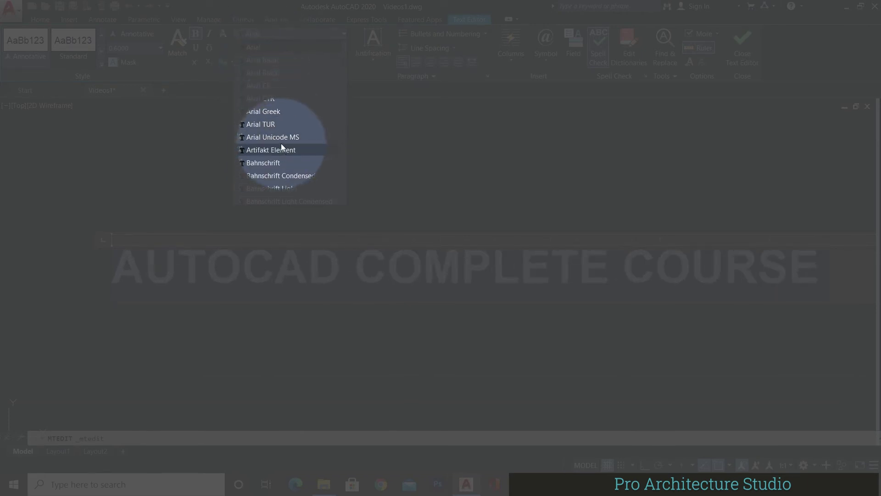
click(265, 163)
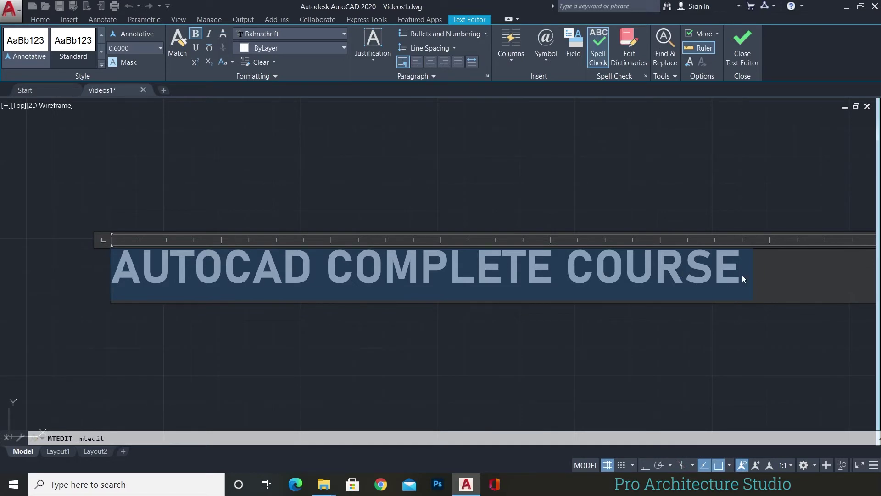
click(294, 49)
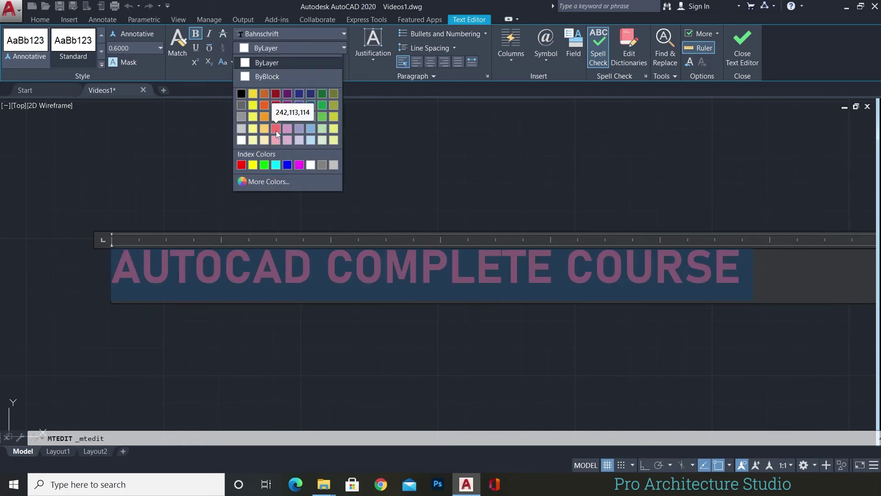
click(333, 133)
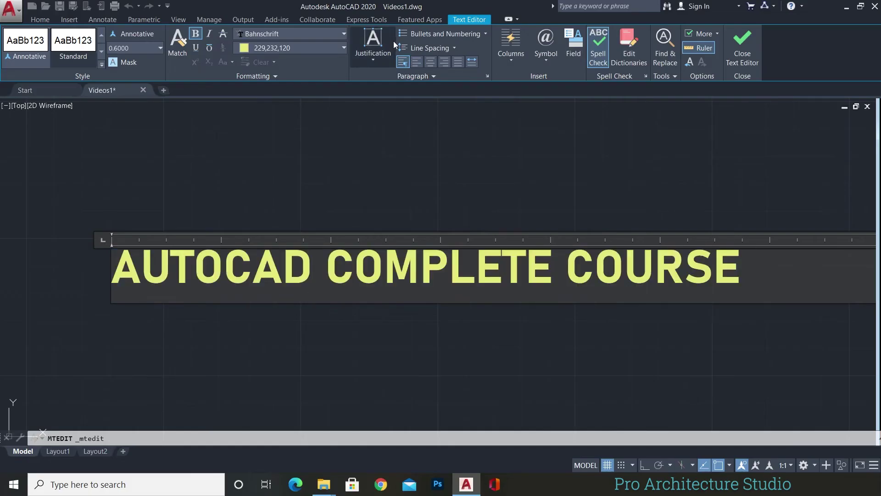
Step: Narrow the multiline text box by bringing its far edge in close to the "AUTOCAD COMPLETE COURSE" text
scroll(371, 197, down, 5)
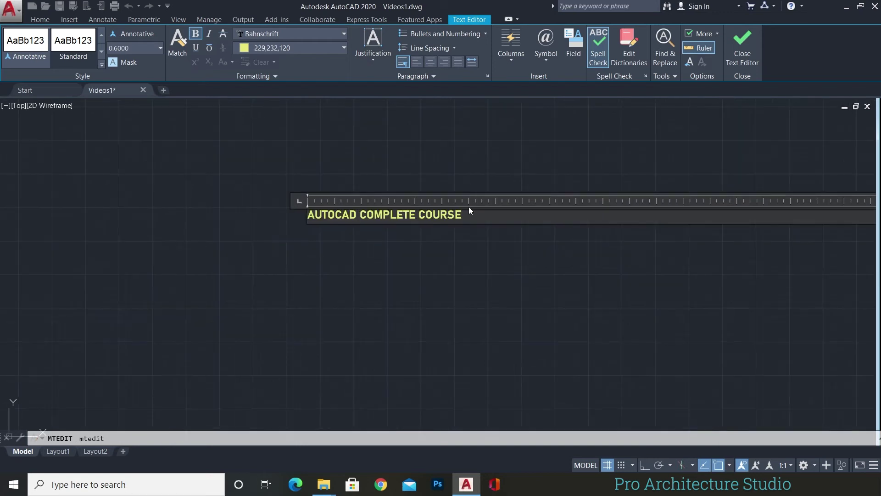
middle_drag(469, 211, 363, 205)
scroll(532, 206, down, 3)
middle_drag(532, 205, 335, 205)
scroll(335, 205, down, 2)
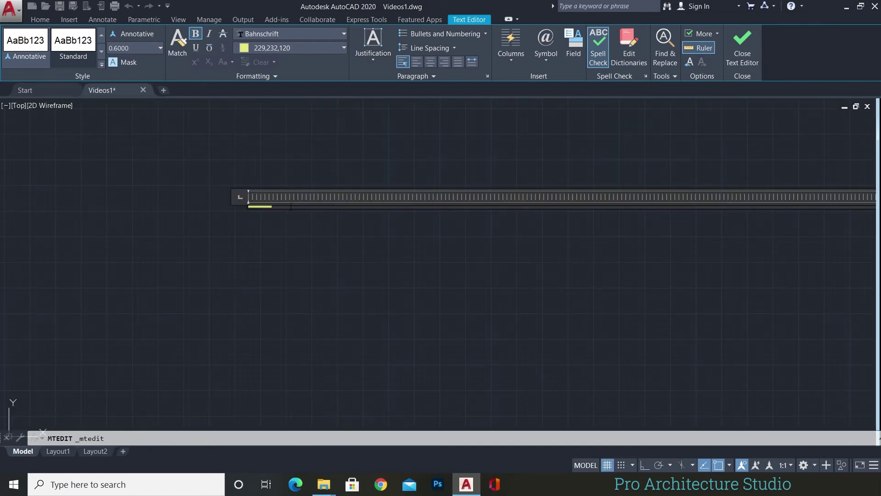
scroll(253, 205, up, 2)
scroll(252, 229, down, 2)
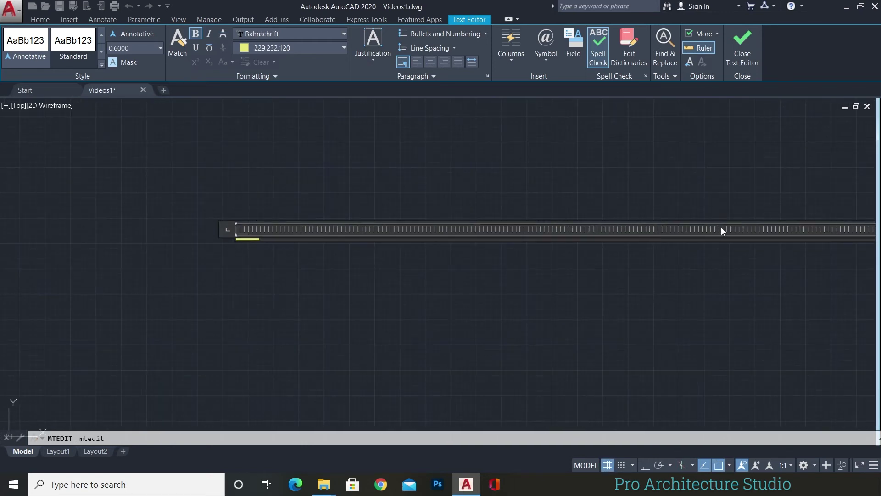
scroll(528, 229, down, 3)
scroll(598, 233, up, 3)
scroll(375, 227, down, 3)
scroll(375, 228, down, 2)
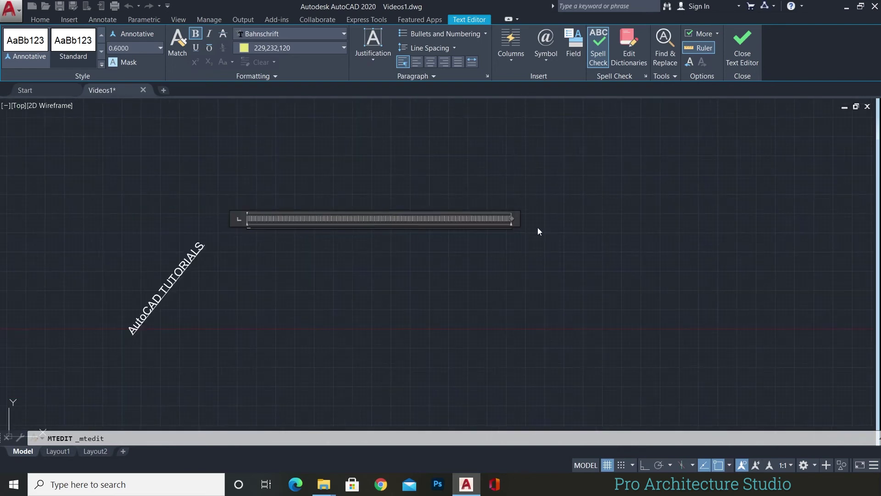
scroll(436, 220, up, 3)
middle_drag(606, 234, 699, 236)
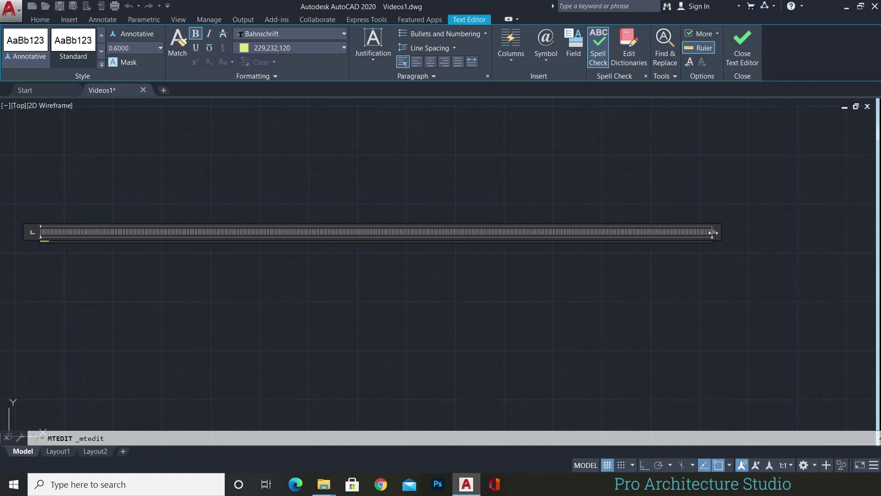
drag(714, 233, 87, 238)
Step: Increase the height of the multiline text box to leave several empty lines of space below the text
scroll(56, 235, up, 2)
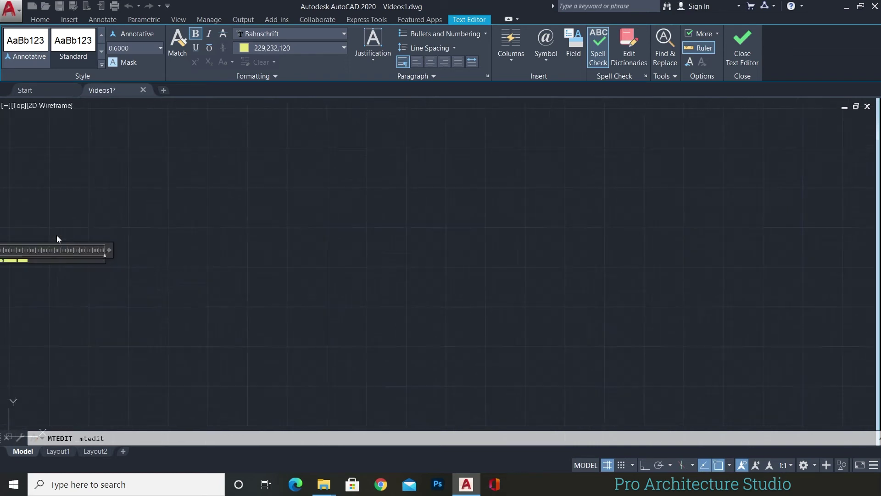
middle_drag(56, 235, 402, 149)
scroll(347, 216, up, 5)
scroll(654, 214, down, 4)
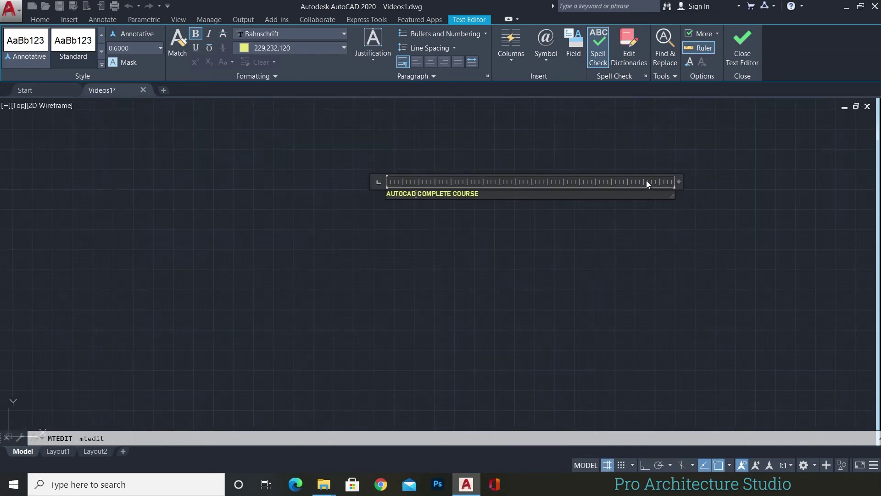
scroll(646, 180, up, 4)
scroll(649, 202, down, 4)
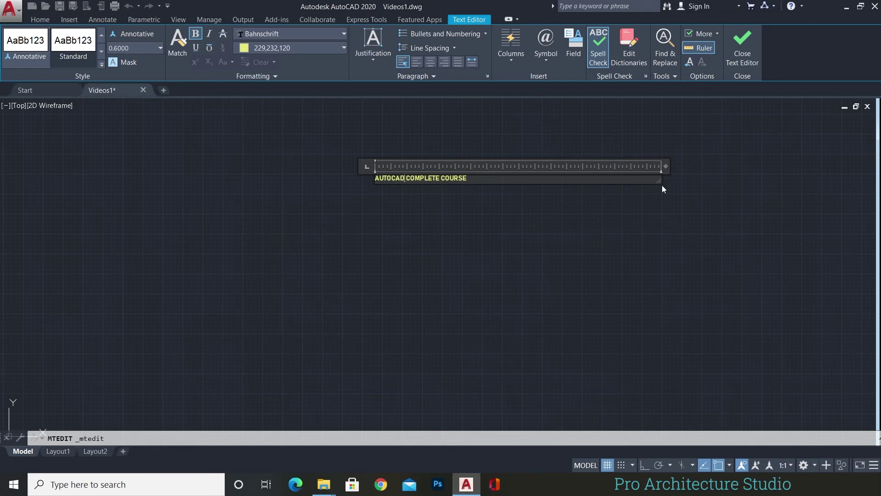
drag(660, 182, 668, 251)
Step: Select the whole "AUTOCAD COMPLETE COURSE" text and set its justification to Top Center TC
scroll(578, 181, up, 4)
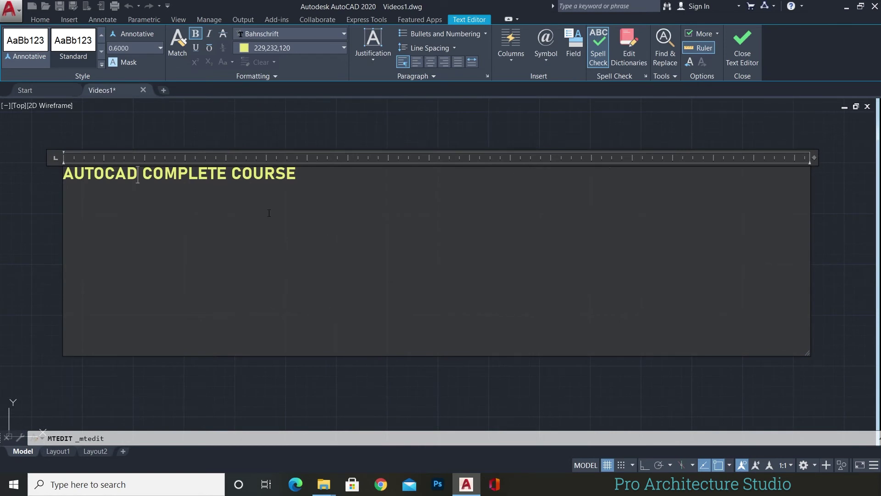
mouse_move(270, 198)
middle_down()
mouse_move(317, 217)
mouse_move(304, 225)
middle_up()
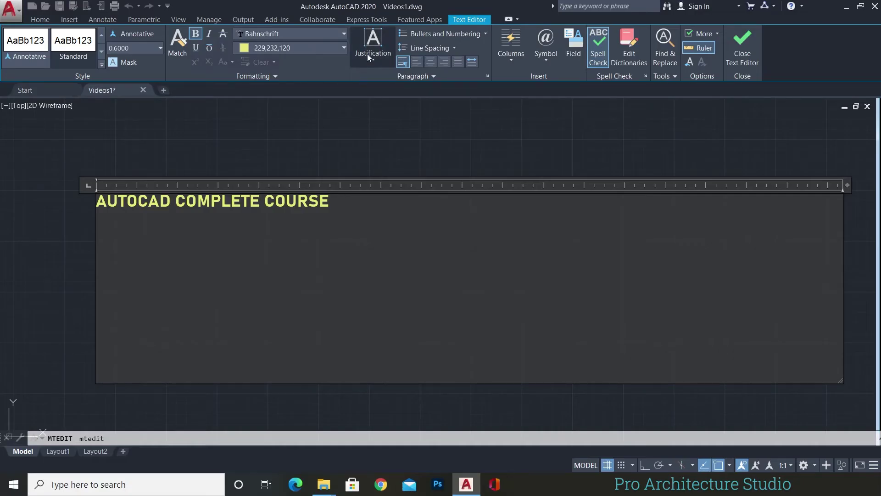
drag(375, 201, 117, 201)
click(425, 229)
drag(333, 202, 102, 210)
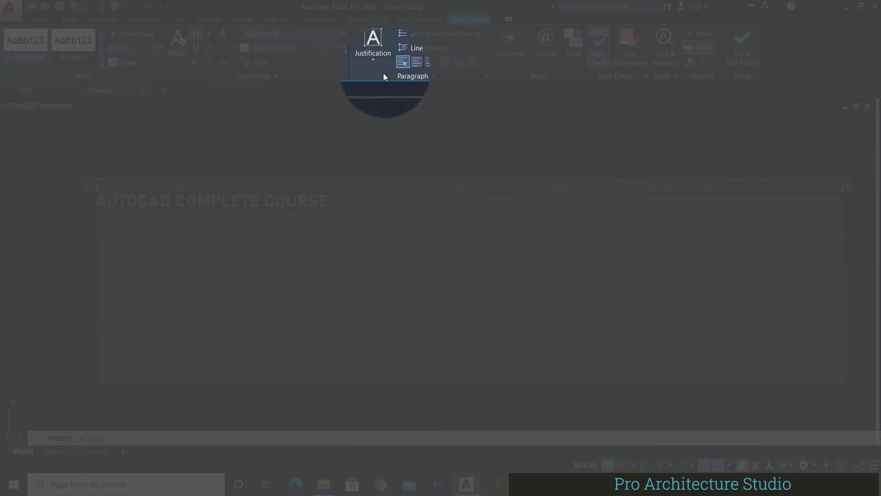
click(377, 59)
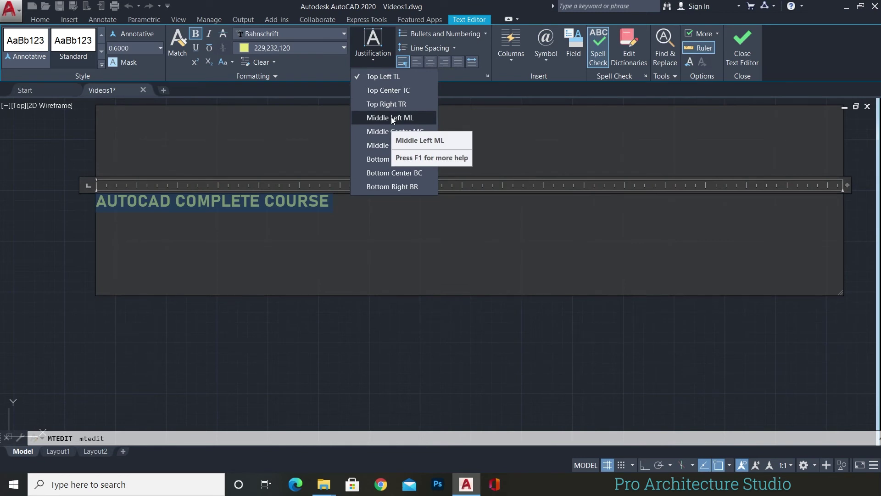
click(387, 92)
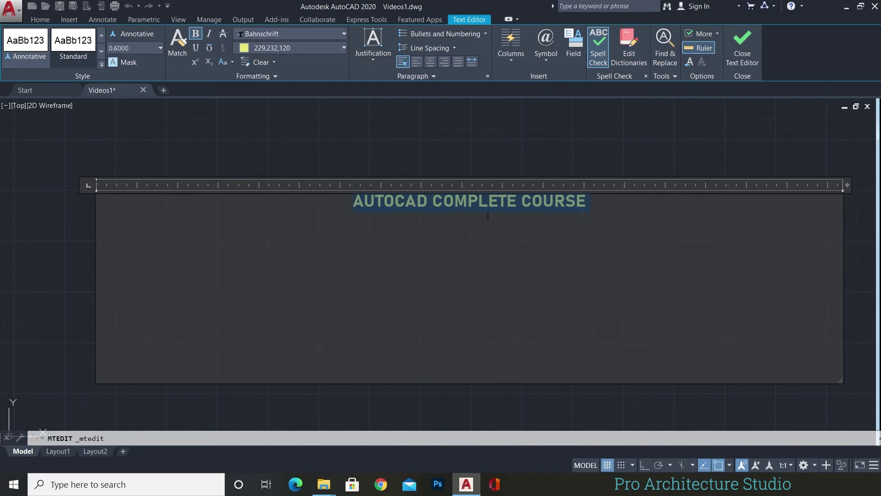
Step: Add a second line reading "AUTOCAD TUTORIALS" below "AUTOCAD COMPLETE COURSE"
click(379, 205)
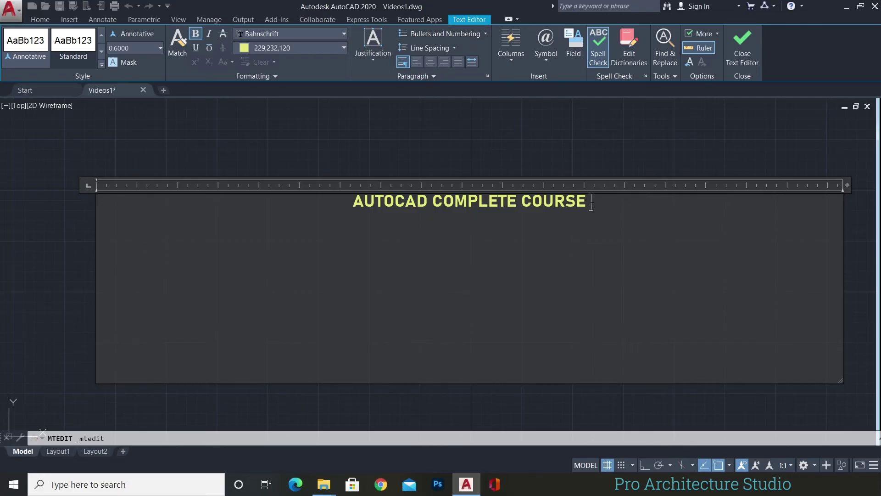
key(Return)
text(ATUOCAD)
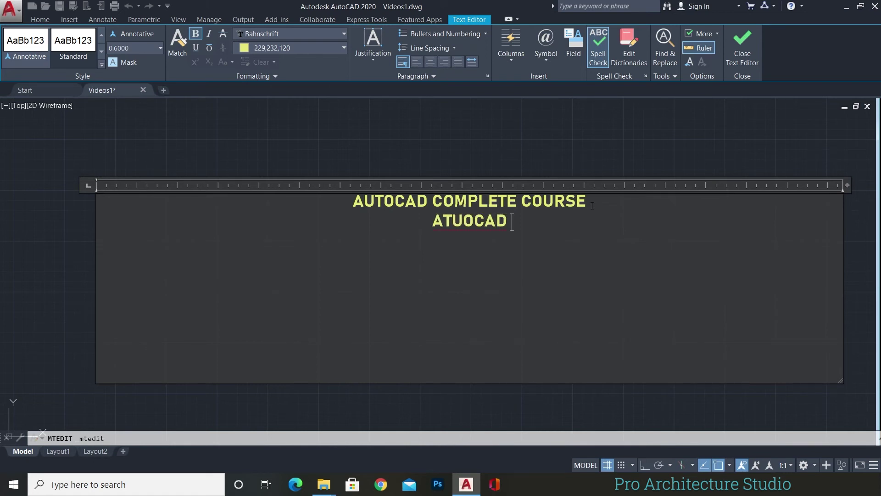
key(BackSpace)
key(BackSpace)
key(BackSpace)
key(BackSpace)
key(BackSpace)
key(BackSpace)
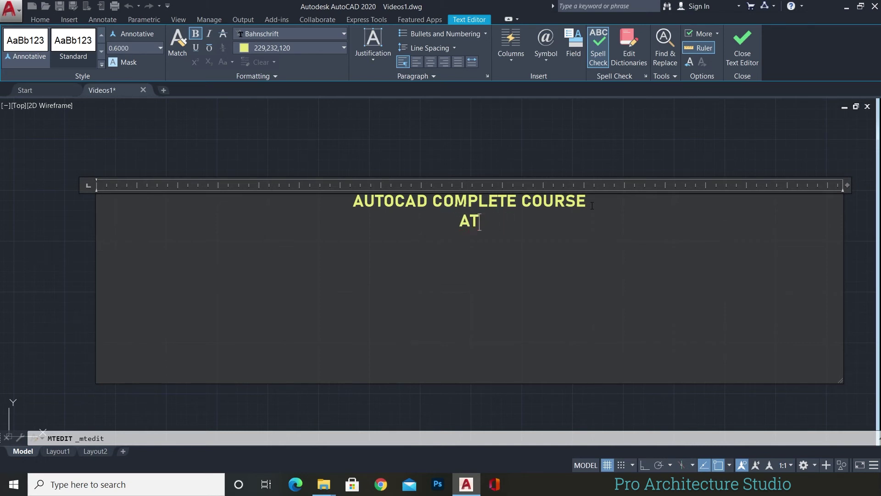
text(UTOCA)
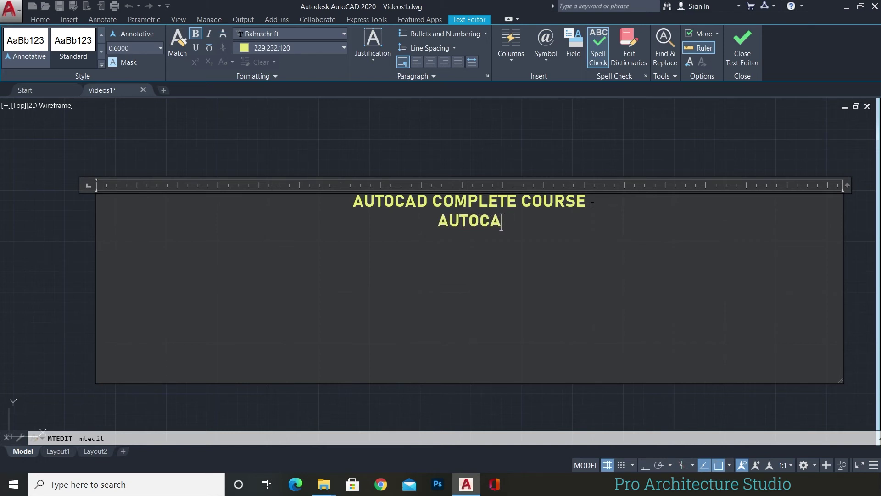
text(D TUT)
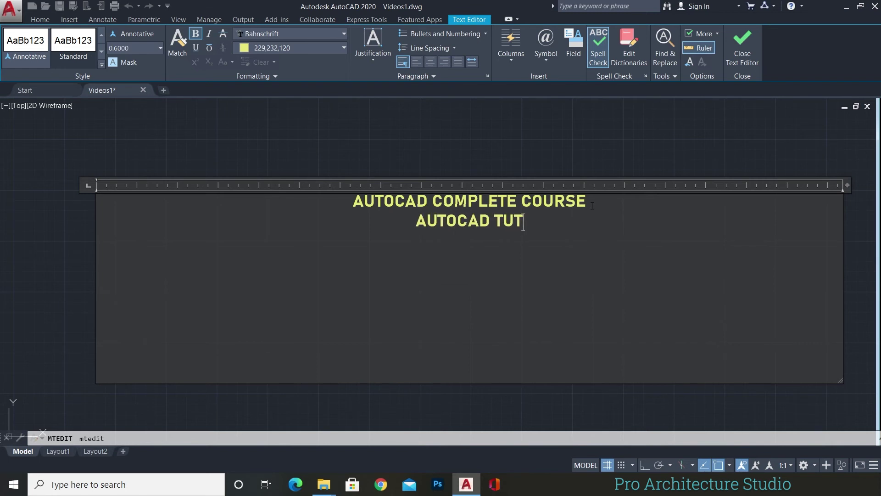
text(O)
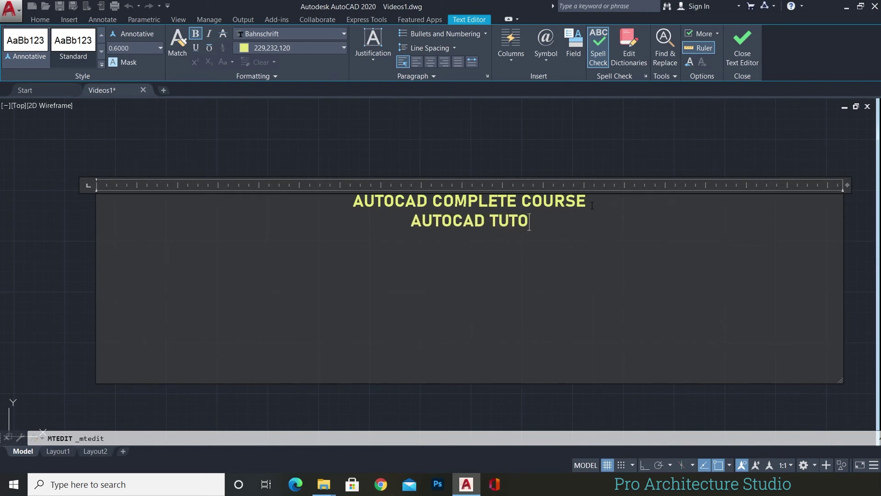
text(RIALS)
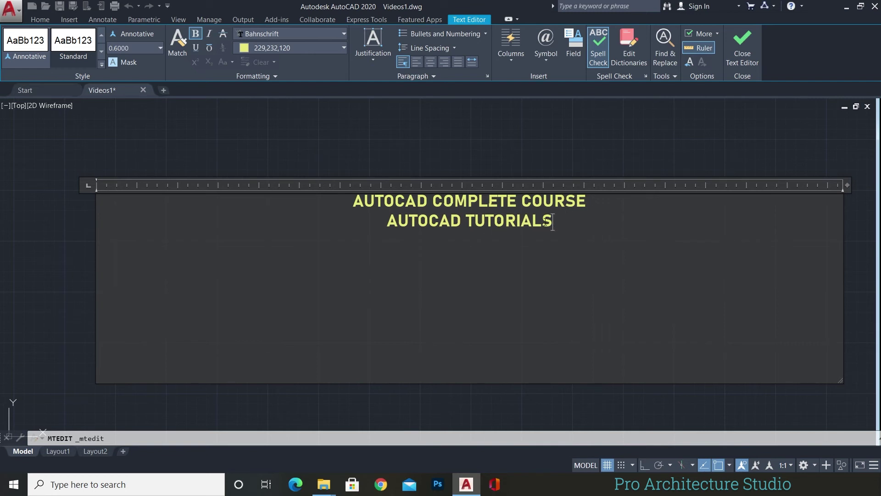
Step: Select both text lines and apply Numbered list formatting to them
drag(591, 202, 565, 224)
click(360, 212)
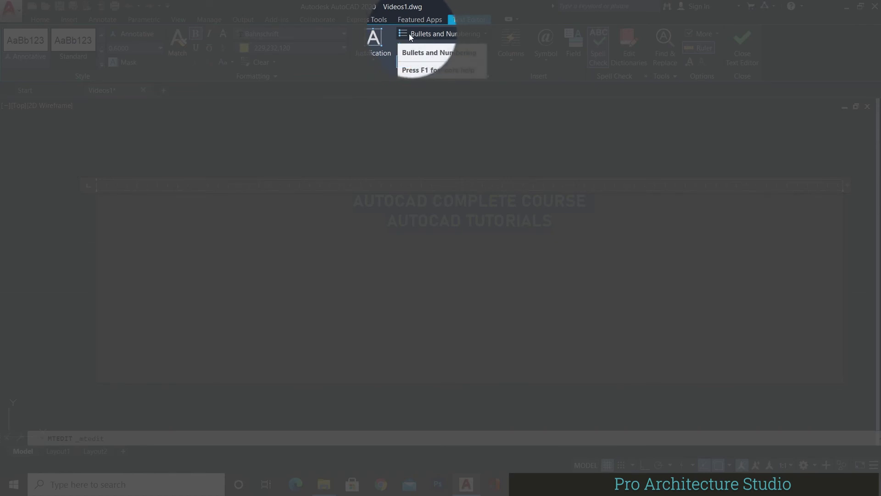
click(409, 35)
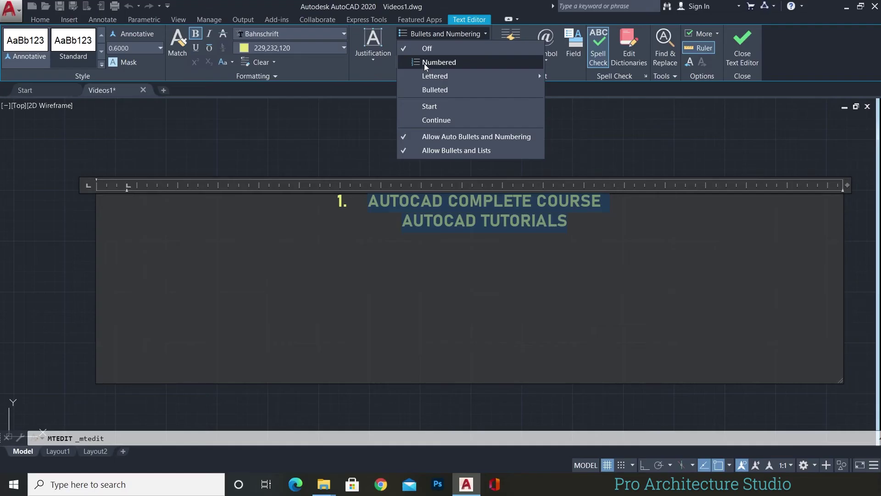
click(429, 63)
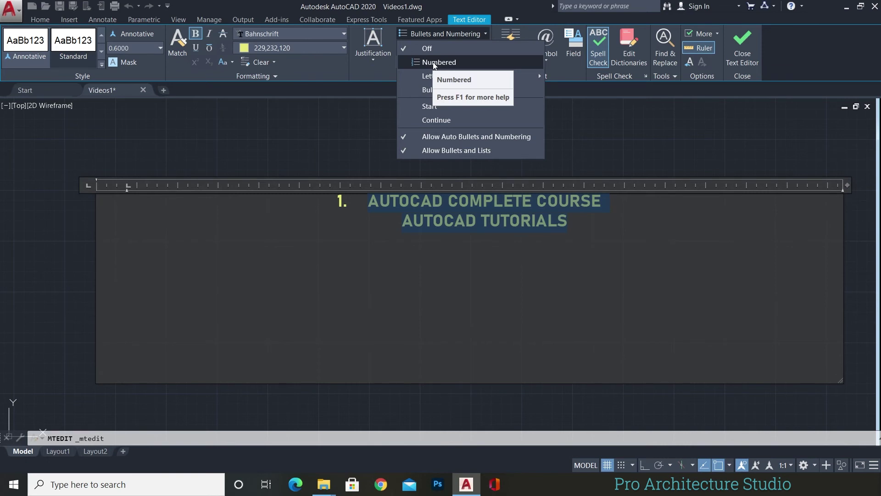
Step: Try the Bulleted list format on the two selected lines and switch them back to Numbered
click(423, 37)
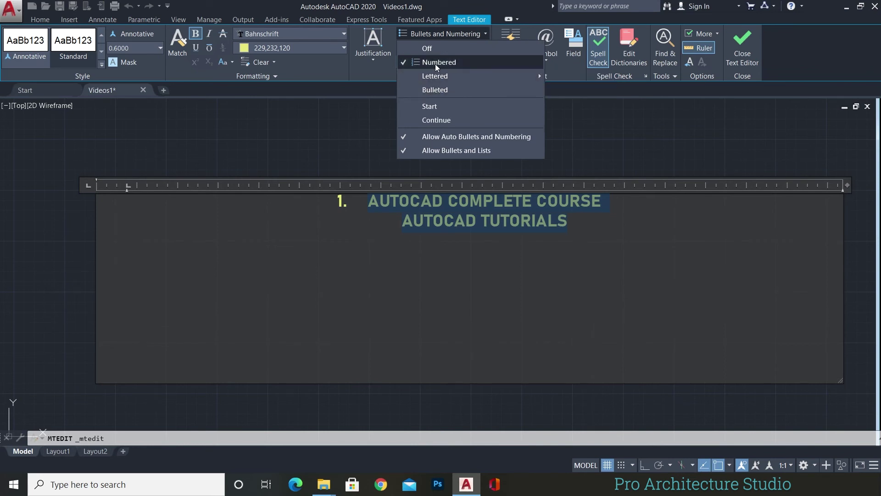
click(436, 90)
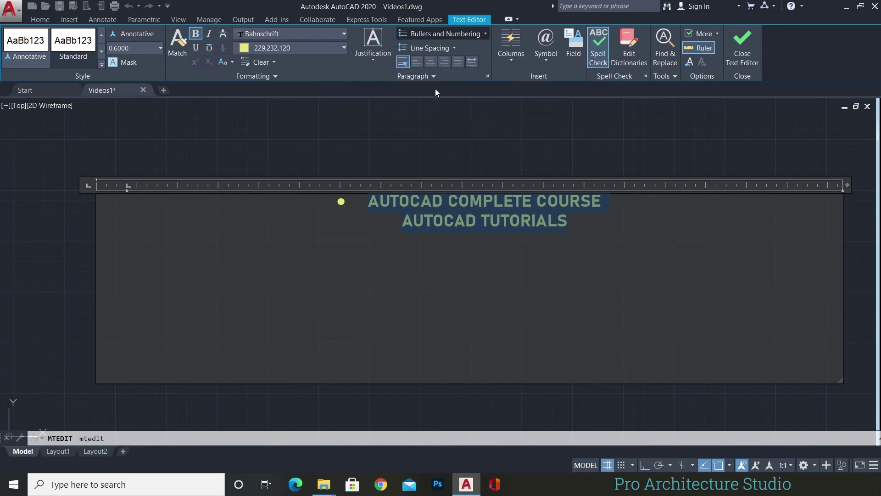
click(419, 37)
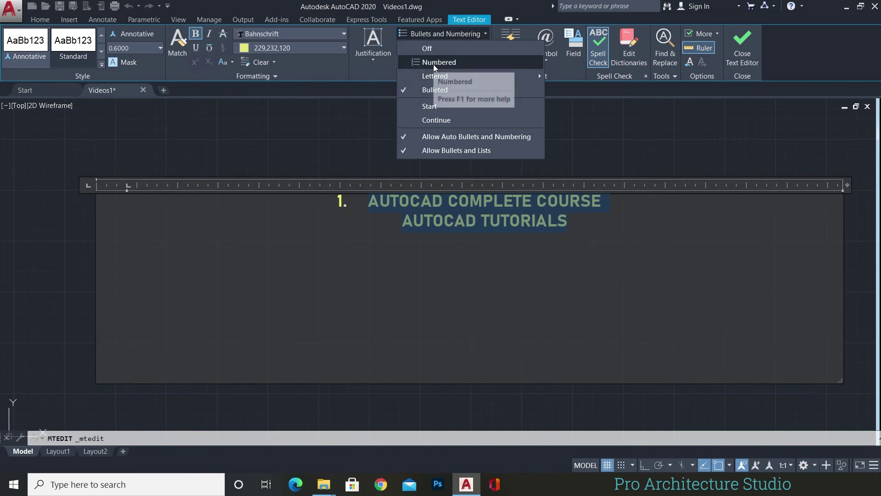
click(434, 63)
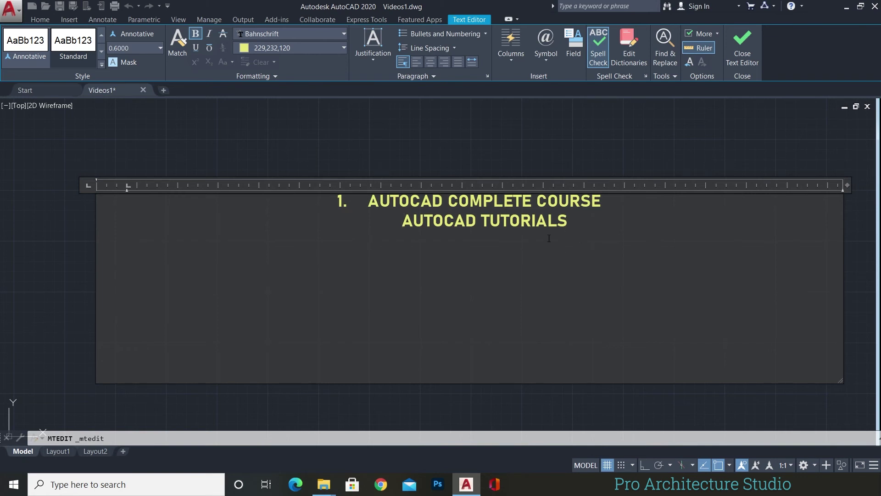
Step: Set the justification of the numbered multiline text to Top Left TL
drag(549, 238, 319, 203)
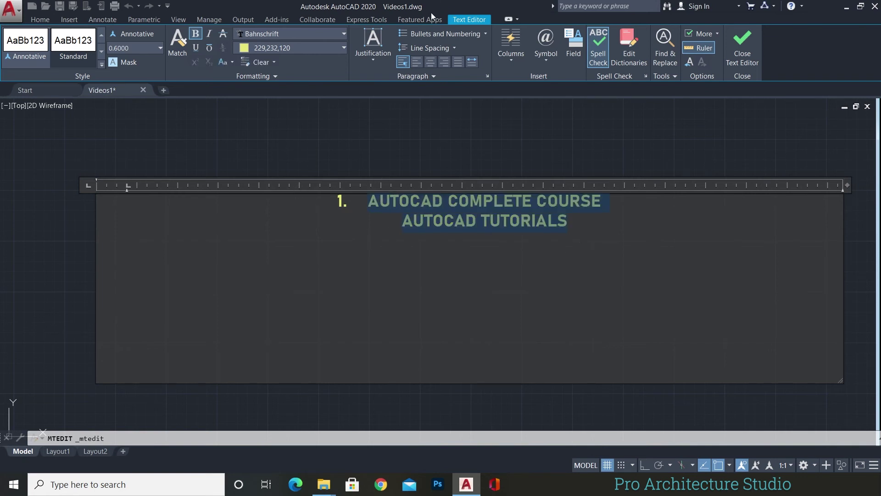
click(375, 62)
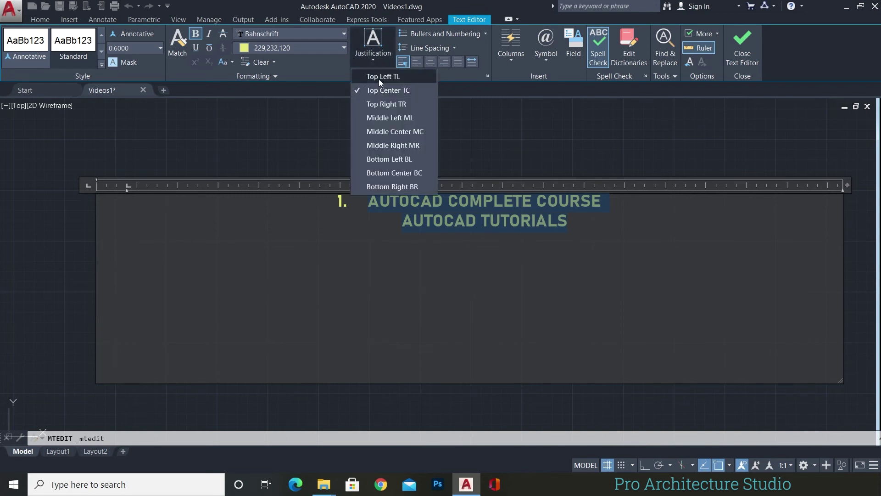
click(378, 77)
click(148, 223)
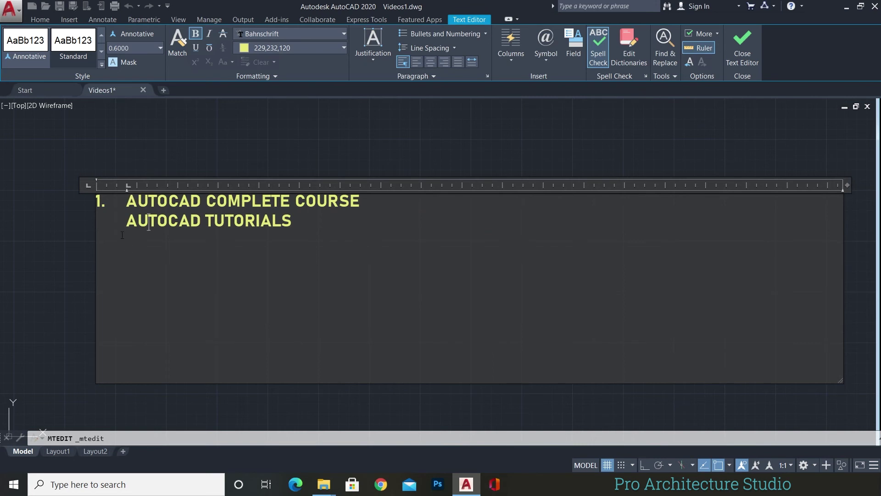
Step: Add a second numbered item reading "AUTOCAD 2021" after the "AUTOCAD TUTORIALS" line
click(299, 228)
key(Return)
text(AUTOCA)
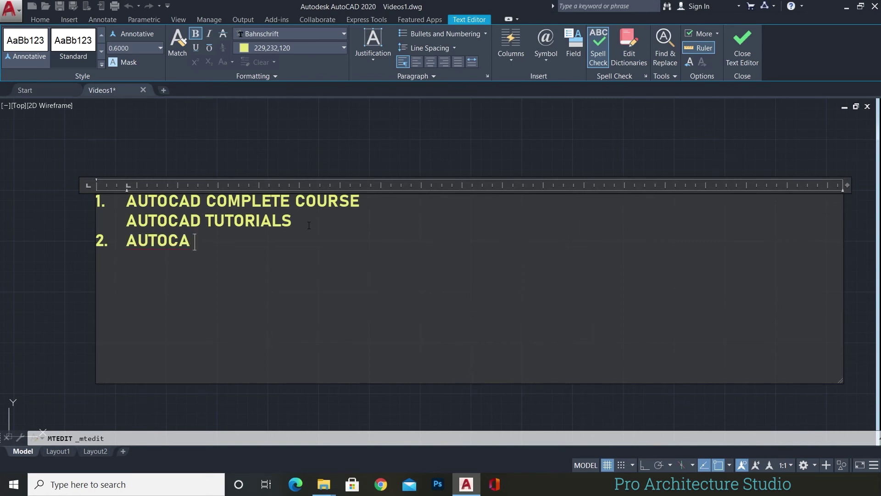
text(D 2021)
Step: Add a third numbered item reading "CLASS NO.7" and remove the unnumbered "AUTOCAD TUTORIALS" line
key(Return)
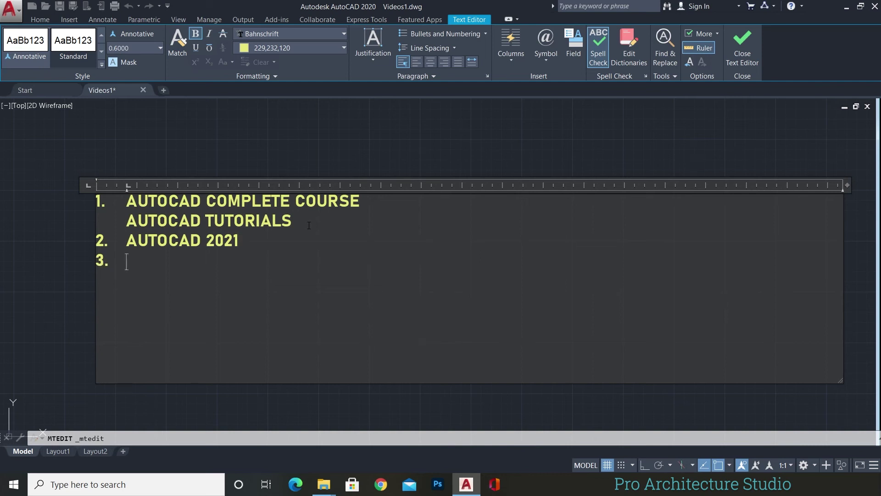
text(AUTOCA)
key(BackSpace)
key(BackSpace)
key(BackSpace)
key(BackSpace)
key(BackSpace)
key(BackSpace)
text(CLASS)
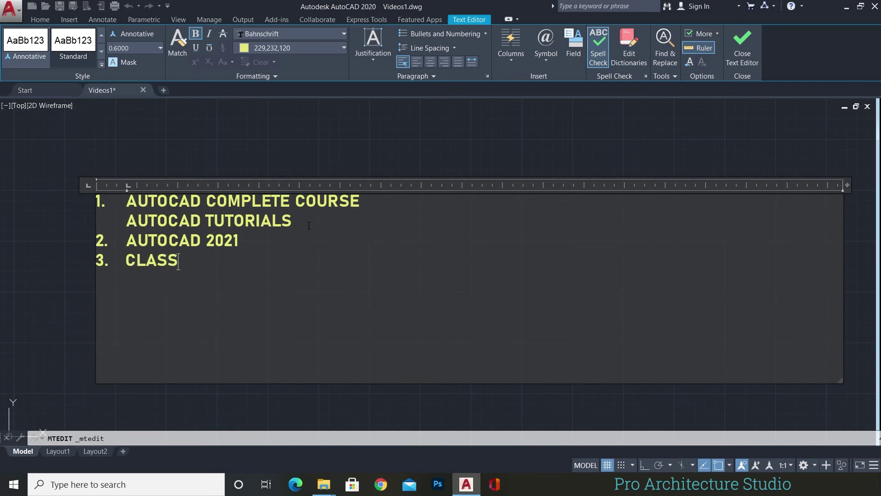
text( NO.7)
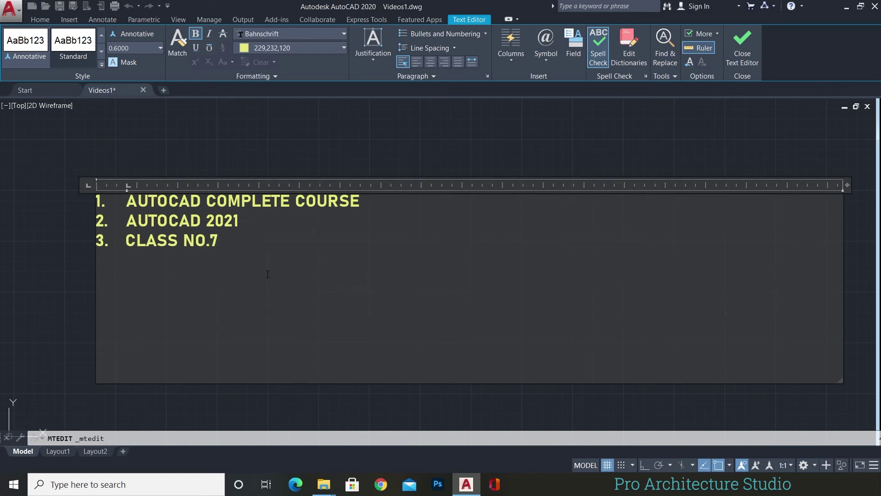
Step: Turn off numbering for the three lines of the multiline text
drag(219, 241, 89, 212)
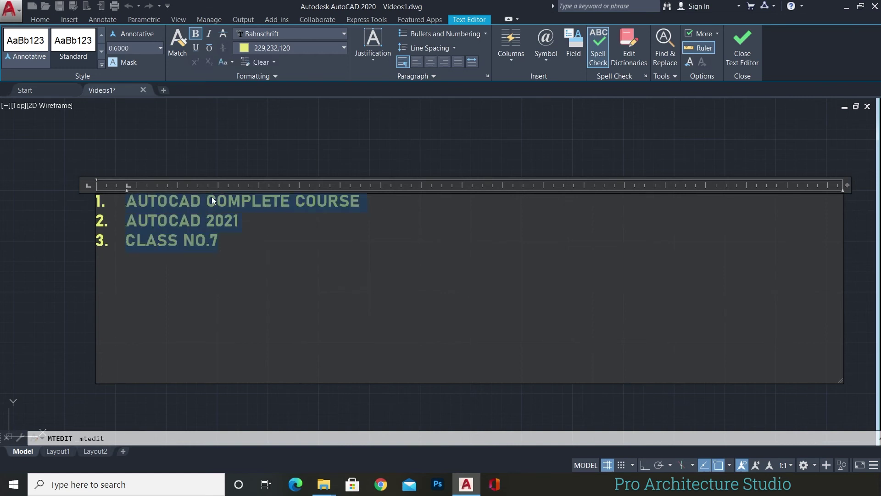
click(440, 36)
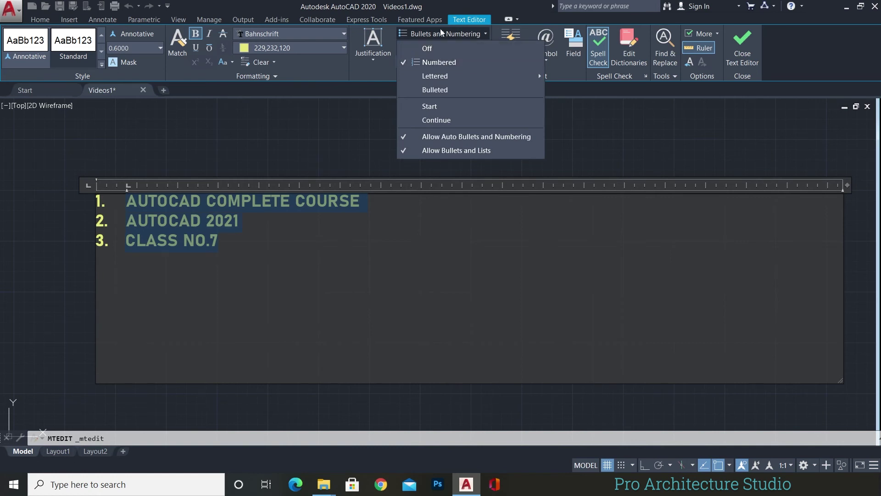
mouse_move(443, 77)
click(431, 49)
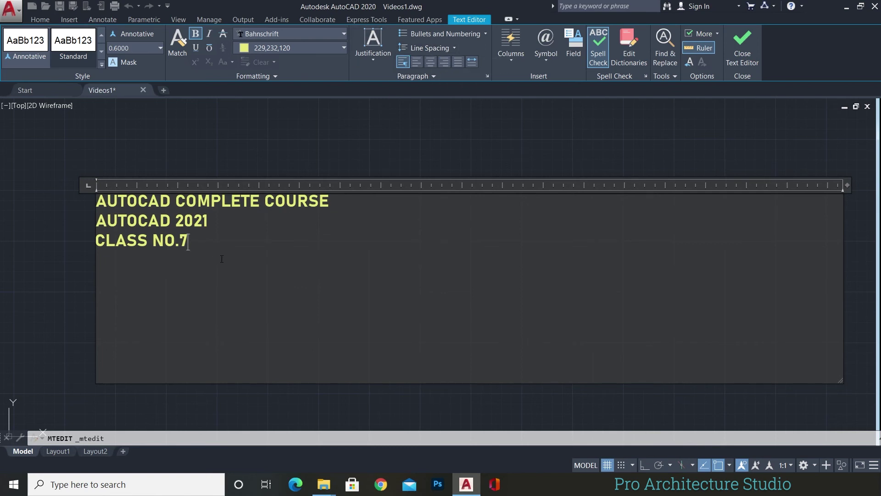
Step: Try 1.5x and 2.5x line spacing on all three text lines, then restore it to 1.0x
drag(213, 248, 84, 192)
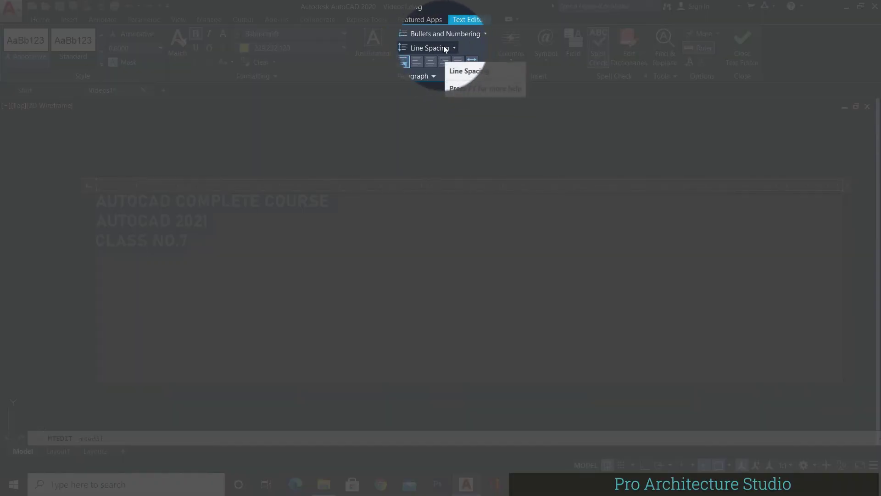
click(435, 47)
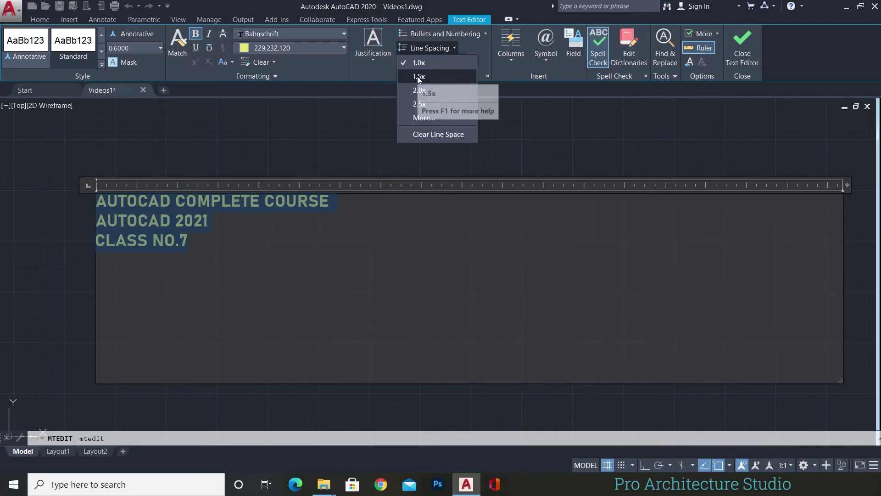
click(419, 77)
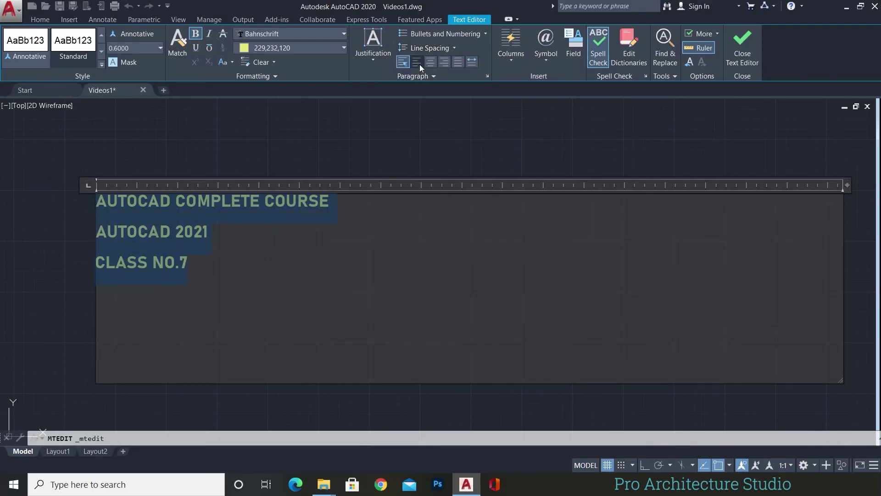
click(420, 46)
click(424, 104)
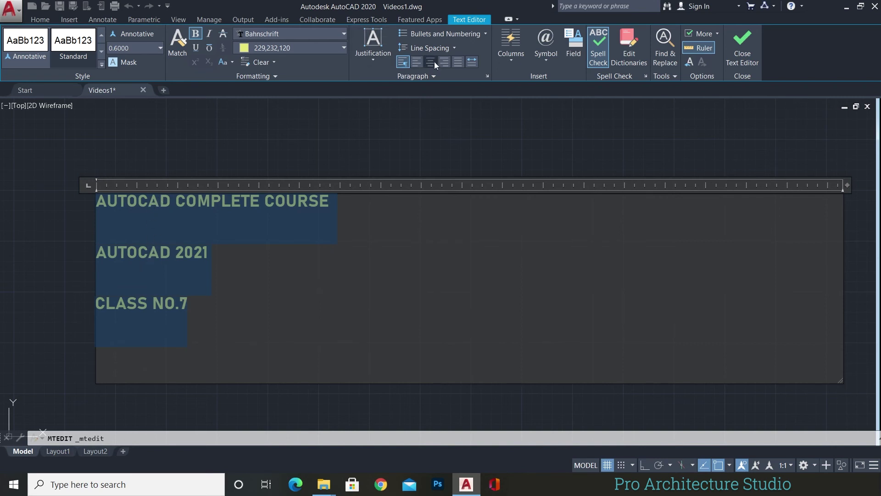
click(428, 49)
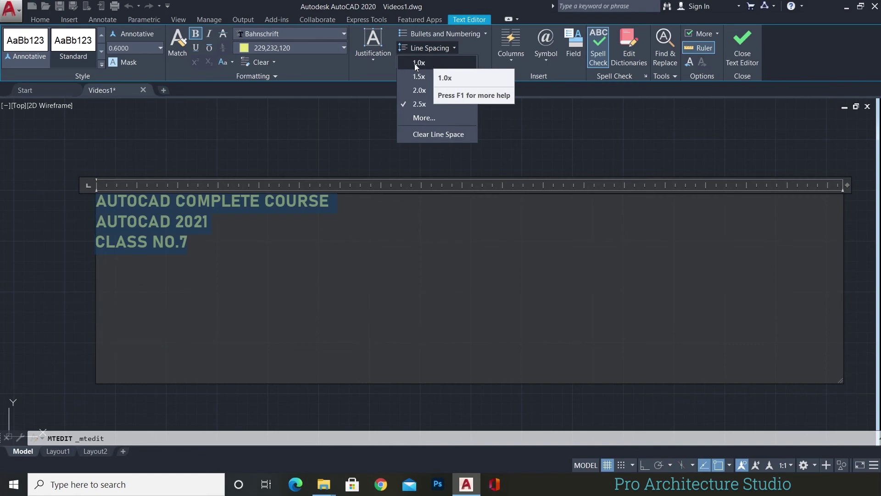
key(Escape)
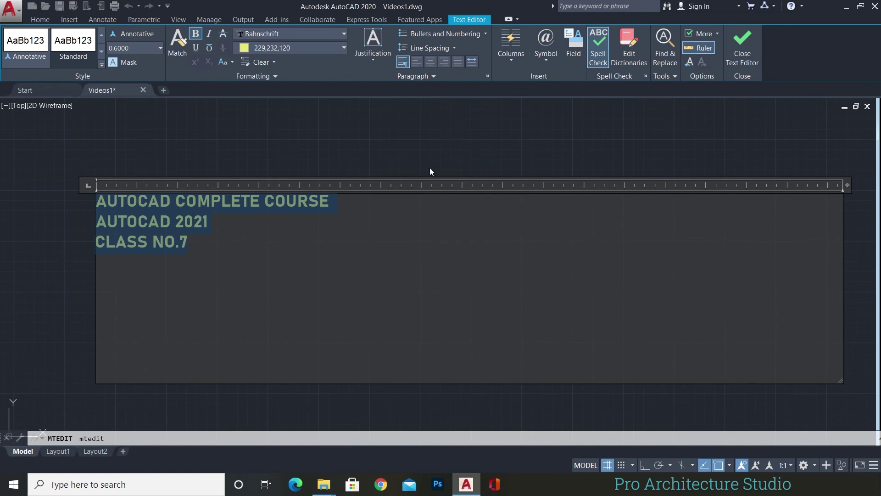
Step: Replace the three text lines with "60" followed by the Degrees symbol
scroll(257, 227, down, 2)
scroll(257, 227, up, 3)
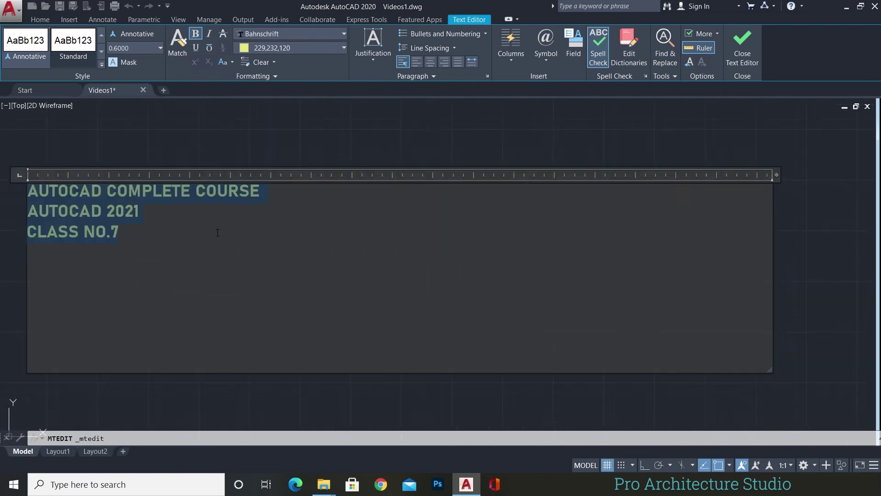
scroll(321, 220, down, 3)
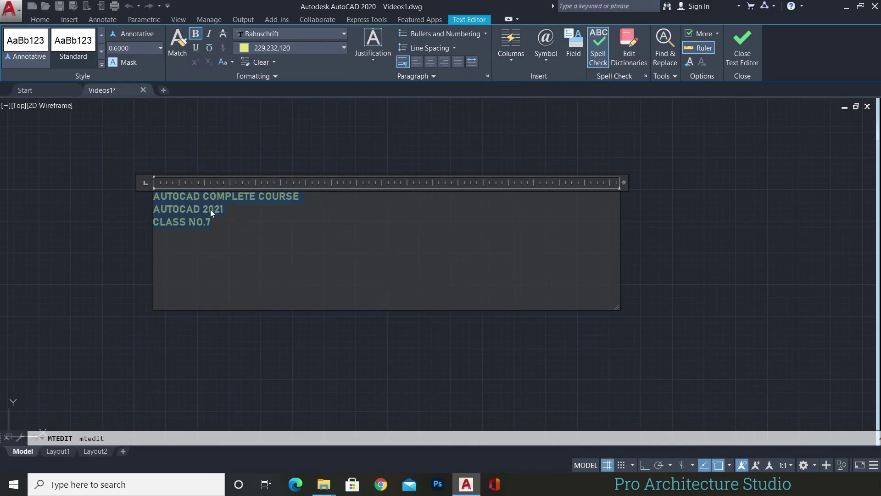
scroll(210, 209, up, 4)
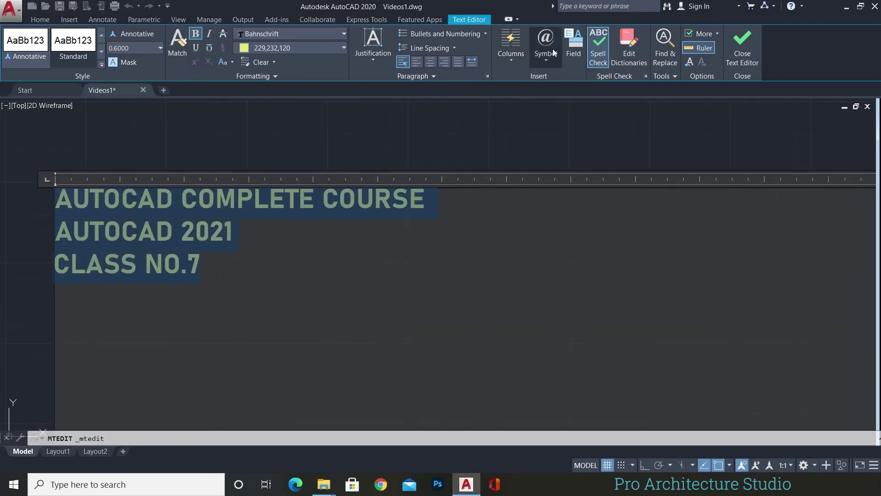
scroll(591, 161, down, 3)
scroll(423, 188, up, 3)
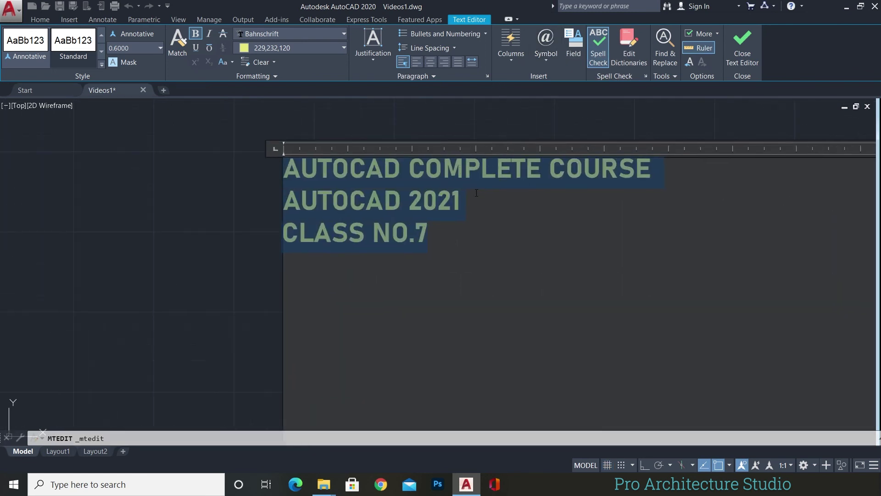
key(F7)
key(Delete)
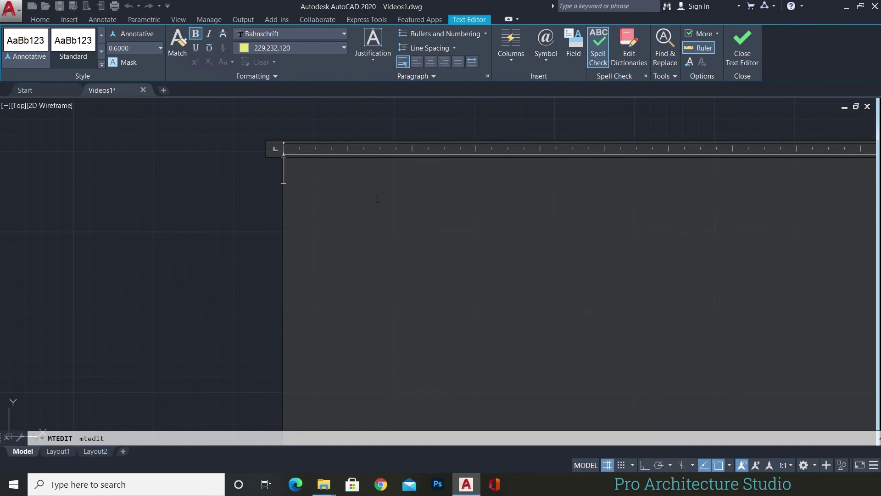
text(60)
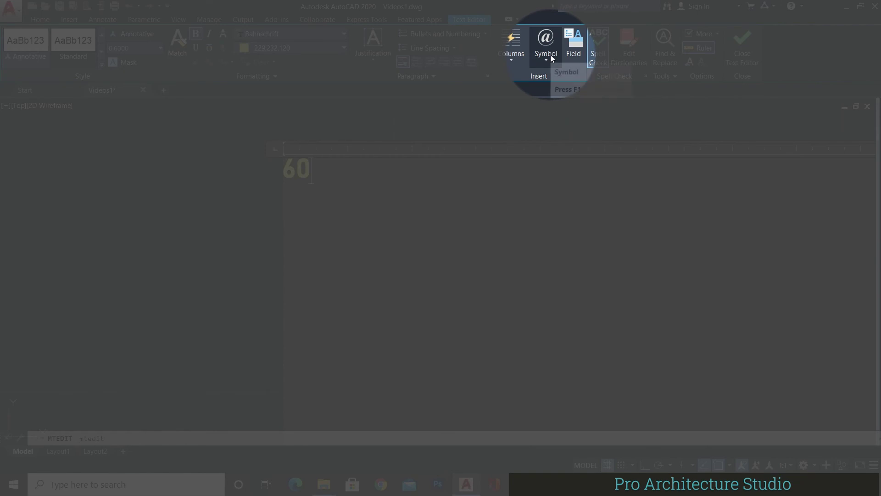
click(551, 57)
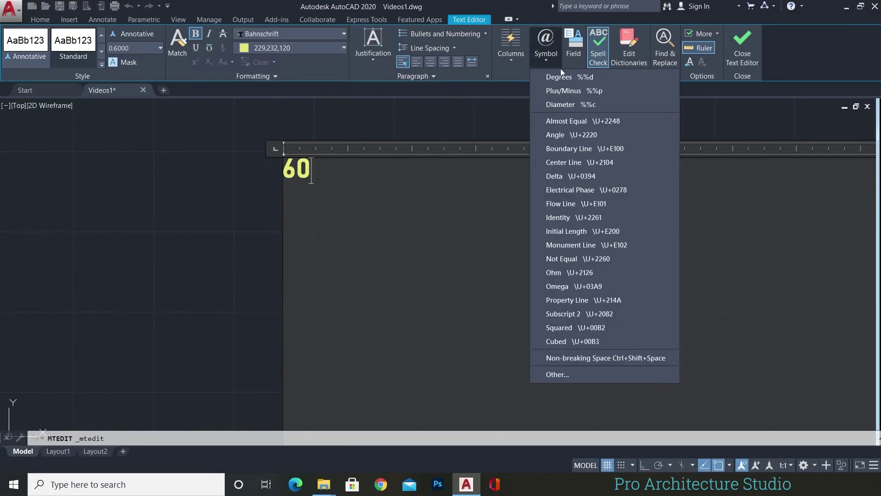
click(567, 78)
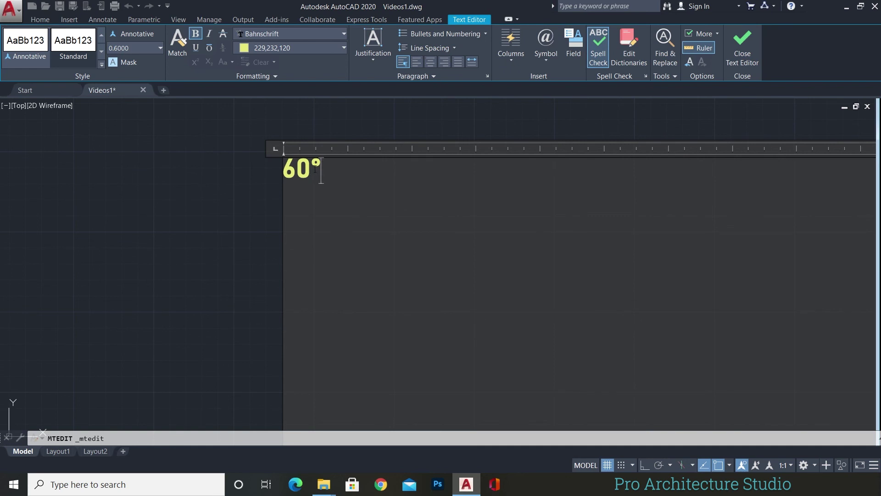
Step: Open the Character Map for other symbols, select the percent sign, and close it without copying
click(543, 57)
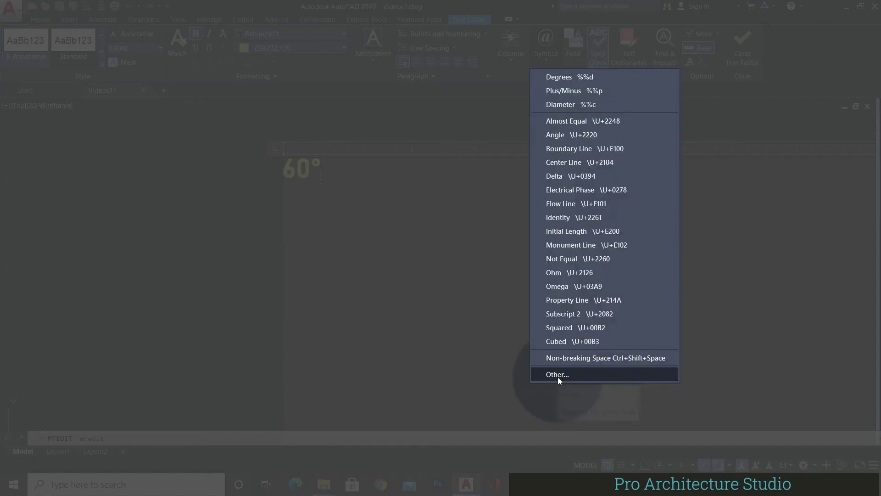
click(558, 376)
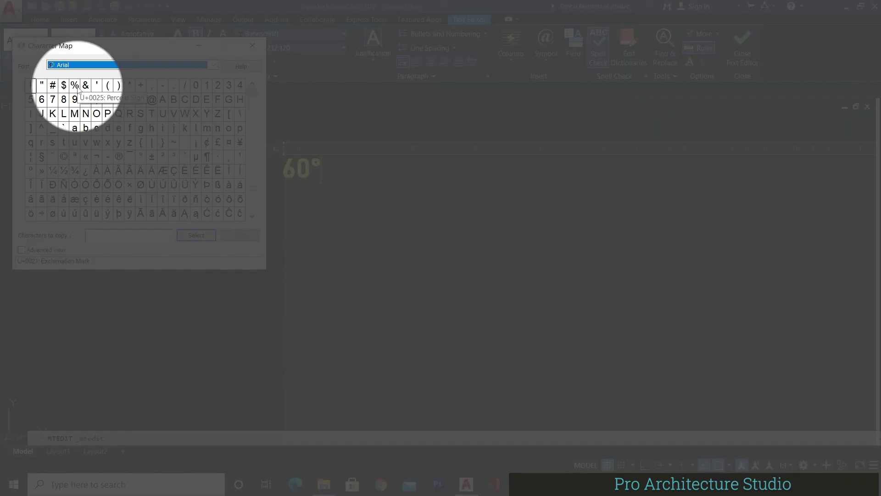
click(77, 88)
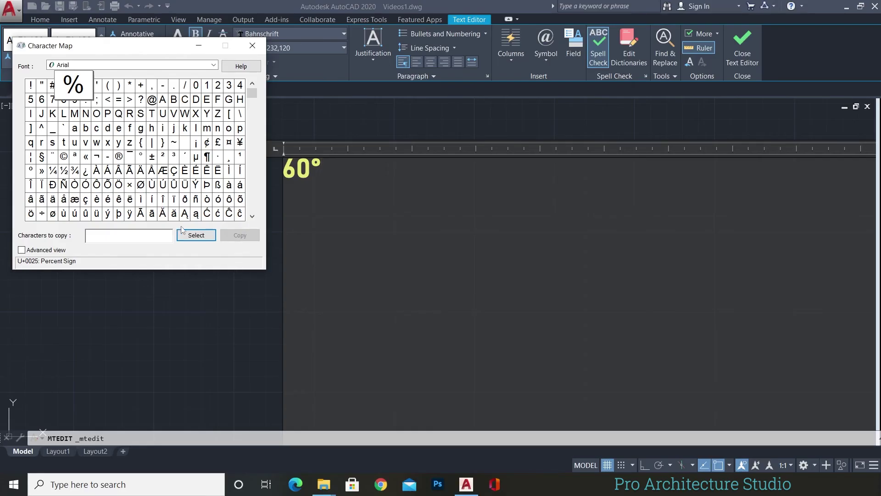
click(183, 233)
click(253, 45)
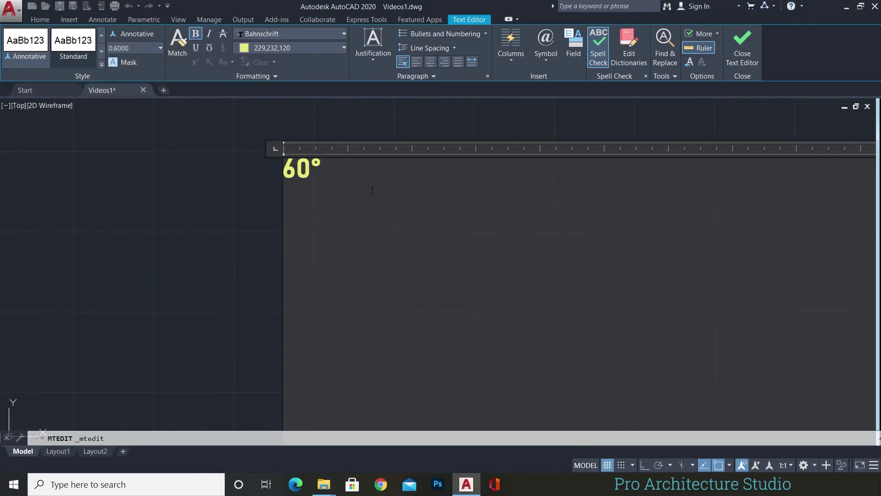
Step: Try adding the Plus/Minus symbol after the 60° text
click(511, 46)
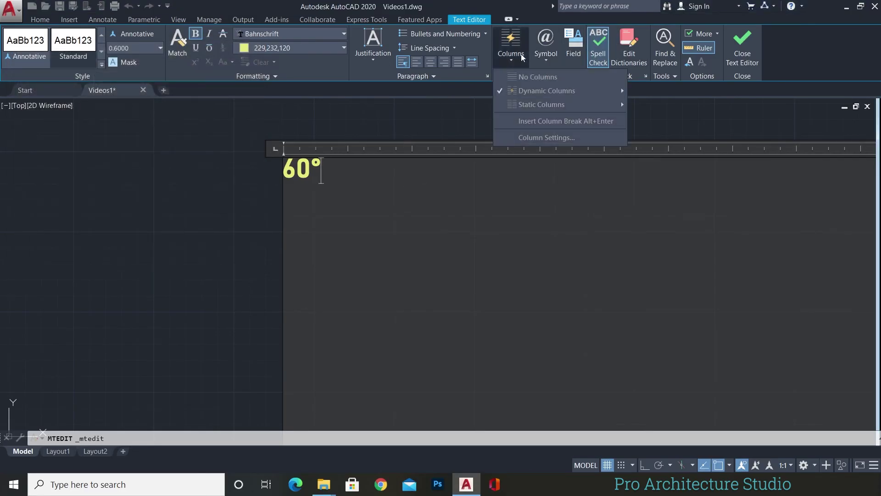
click(541, 44)
click(546, 46)
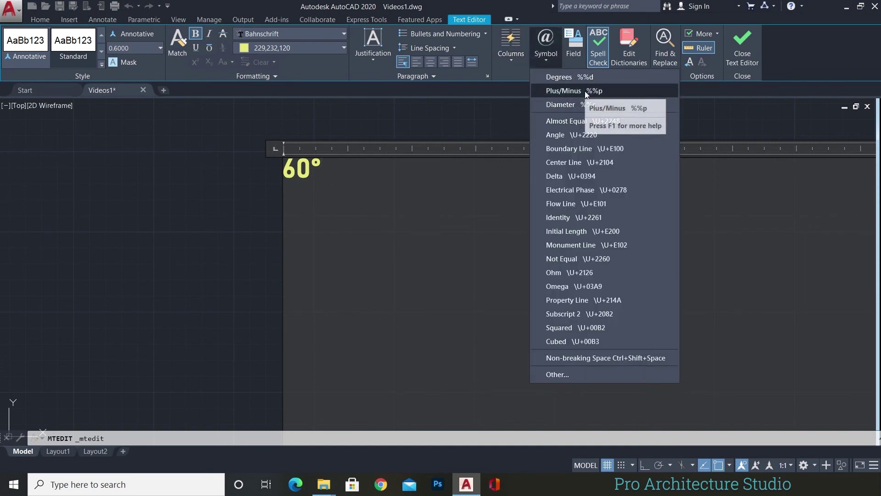
click(585, 91)
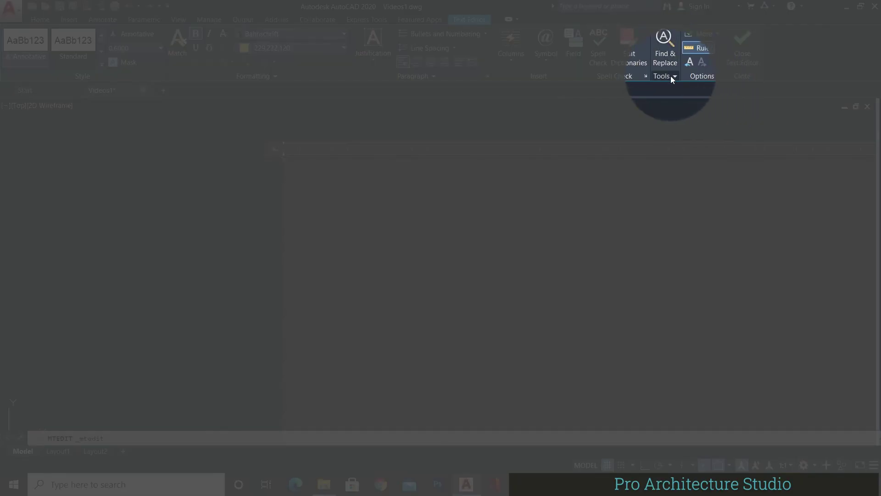
Step: Import the text file New Text Document into the multiline text, using the folder path E:\New folder (2) copied from File Explorer
click(670, 75)
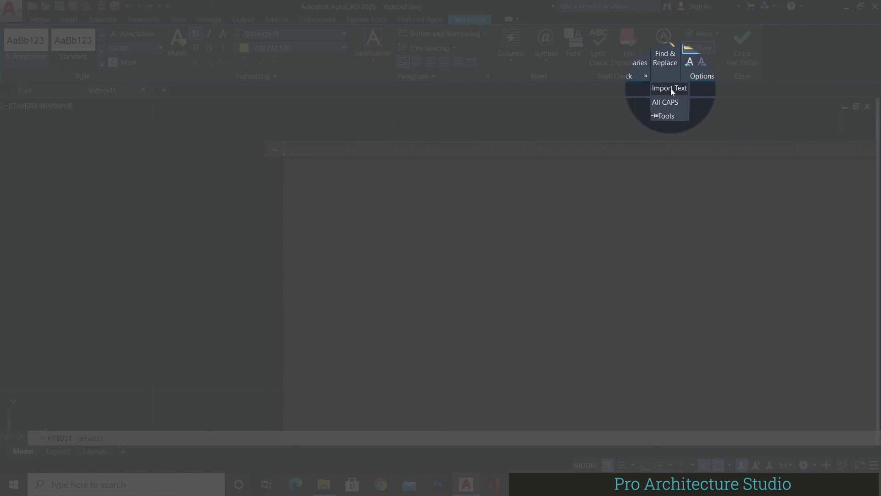
click(671, 89)
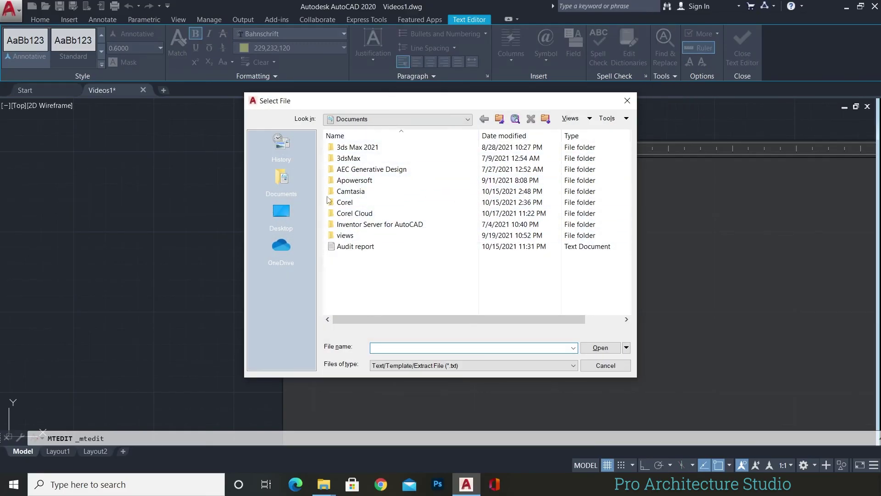
click(324, 484)
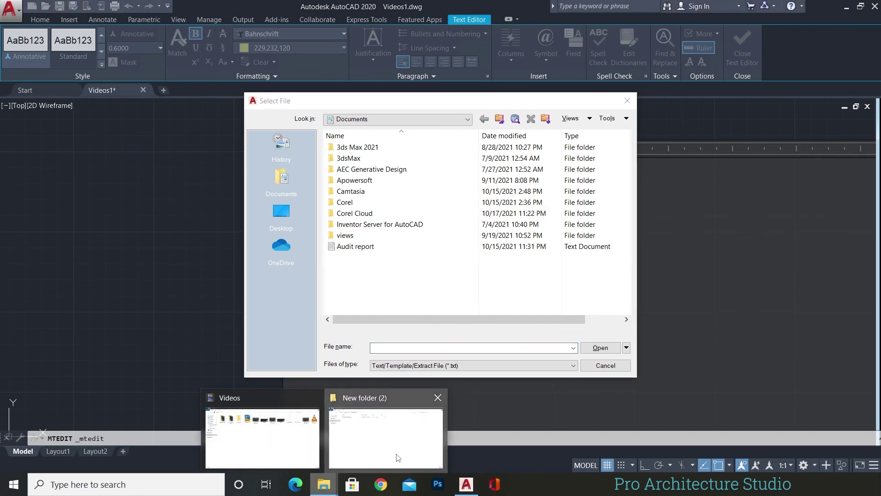
click(398, 458)
click(299, 36)
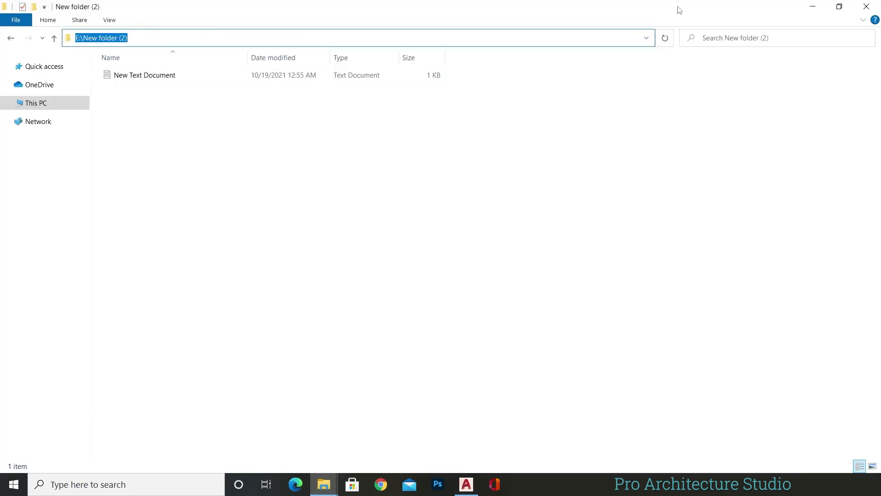
click(813, 7)
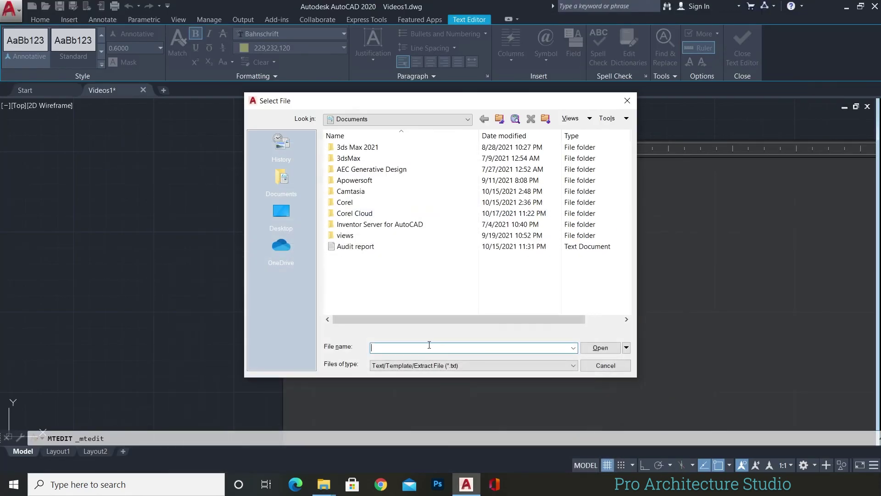
key(ctrl+v)
key(Return)
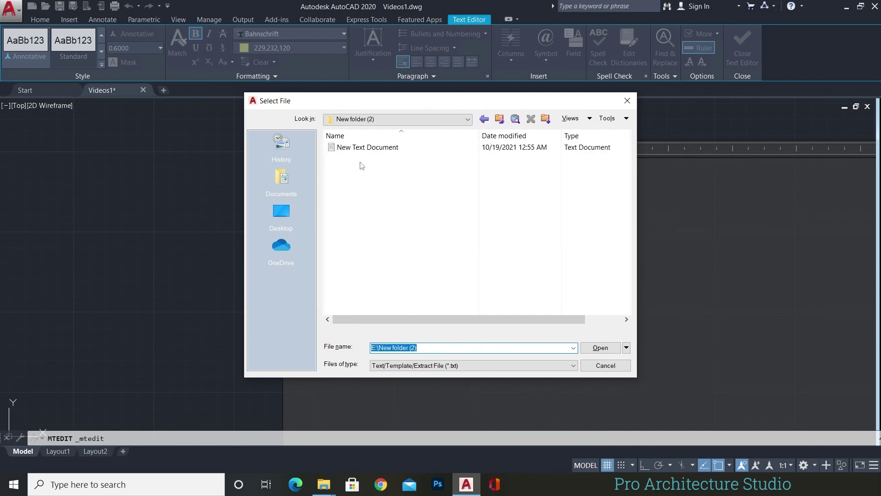
click(362, 148)
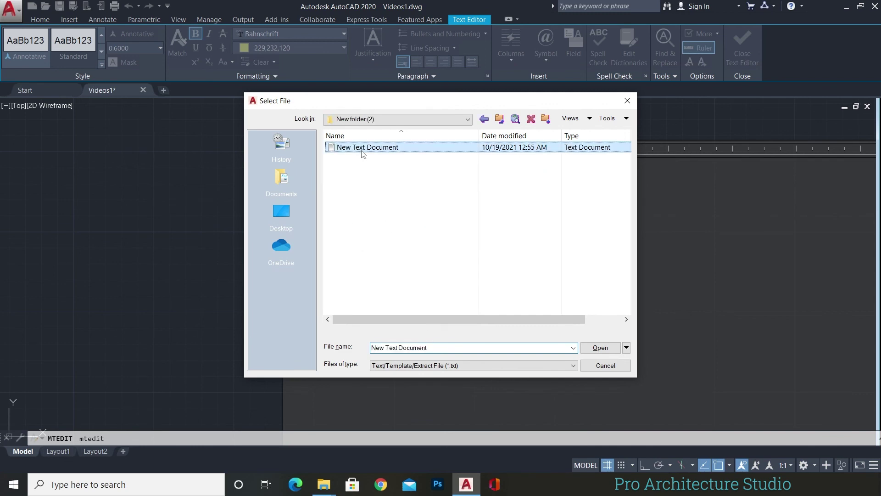
click(600, 347)
Step: Widen the multiline text column until all the imported text fits in a single column
scroll(318, 210, down, 2)
scroll(367, 239, up, 3)
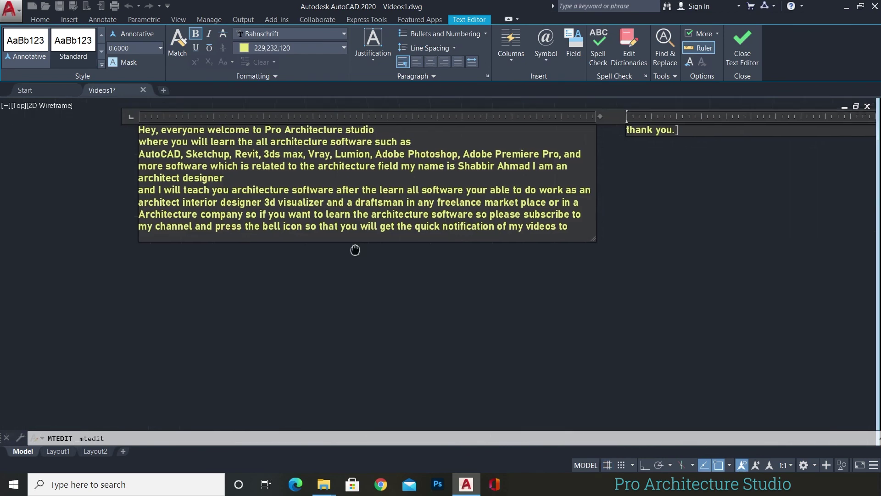
scroll(356, 250, down, 2)
scroll(398, 224, up, 2)
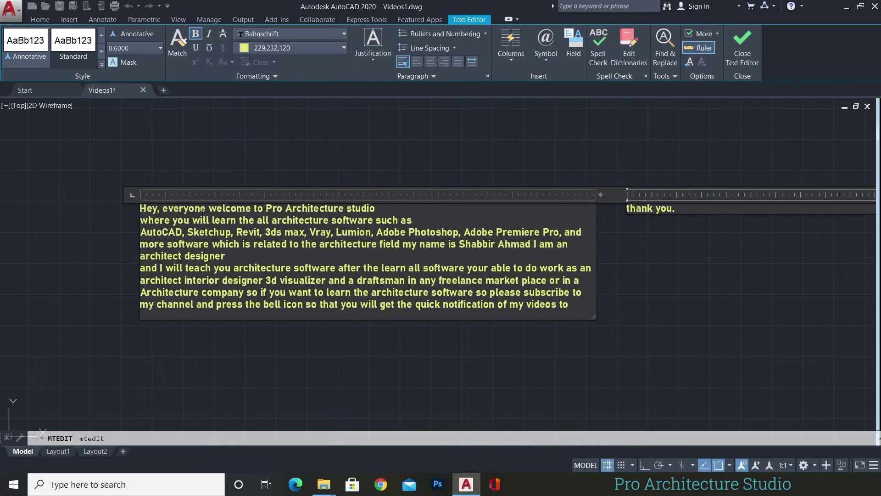
scroll(505, 266, down, 4)
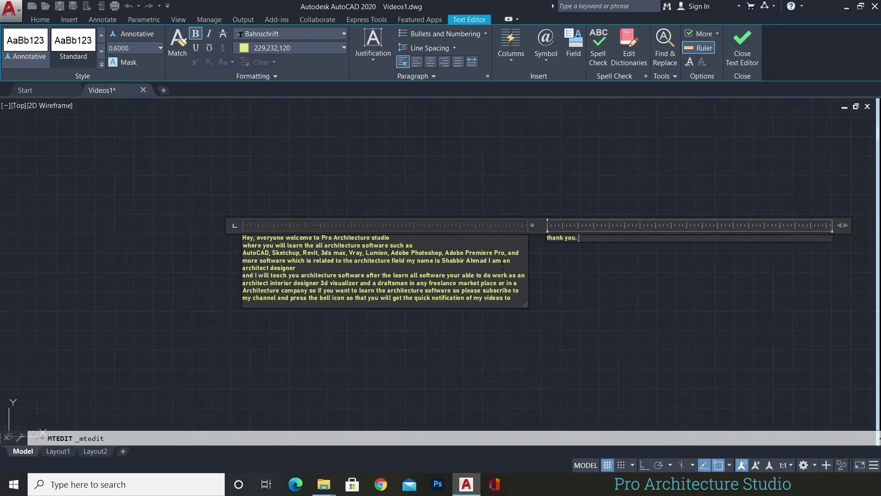
scroll(503, 279, up, 2)
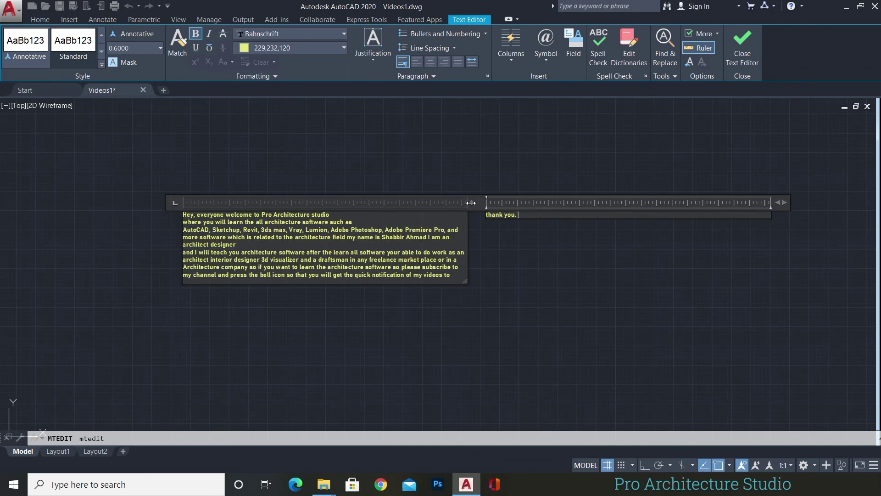
drag(471, 202, 583, 194)
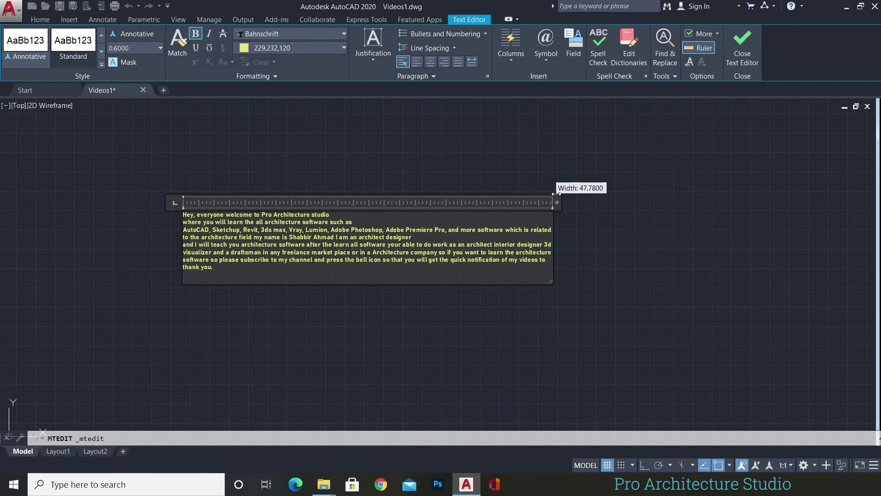
mouse_move(554, 194)
mouse_down()
mouse_move(572, 197)
mouse_move(544, 197)
mouse_move(569, 196)
mouse_up()
Step: Make the imported text's box narrower and taller so all the text stays in one column, and close the text editor
scroll(434, 243, up, 6)
scroll(621, 198, down, 3)
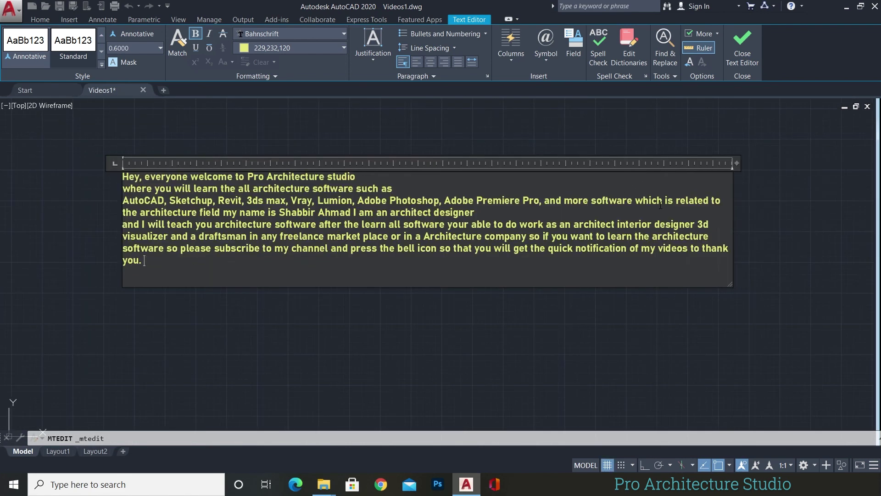
drag(728, 283, 475, 305)
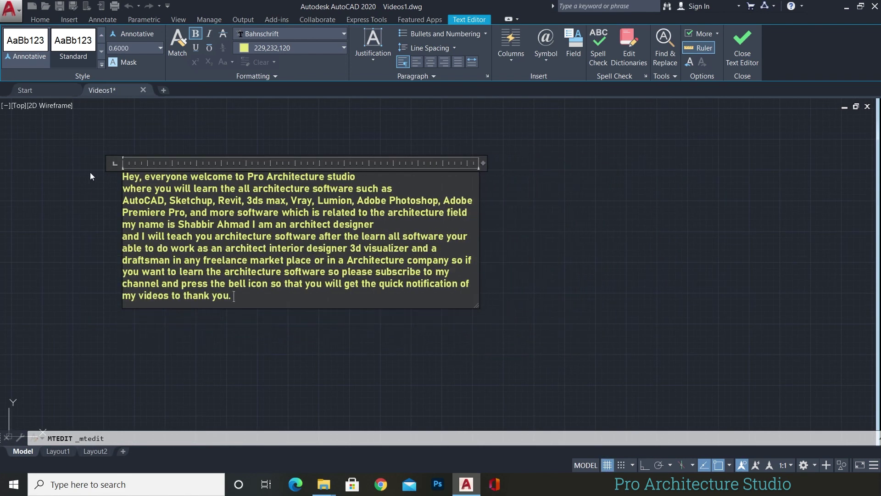
click(611, 165)
scroll(611, 165, down, 3)
key(Escape)
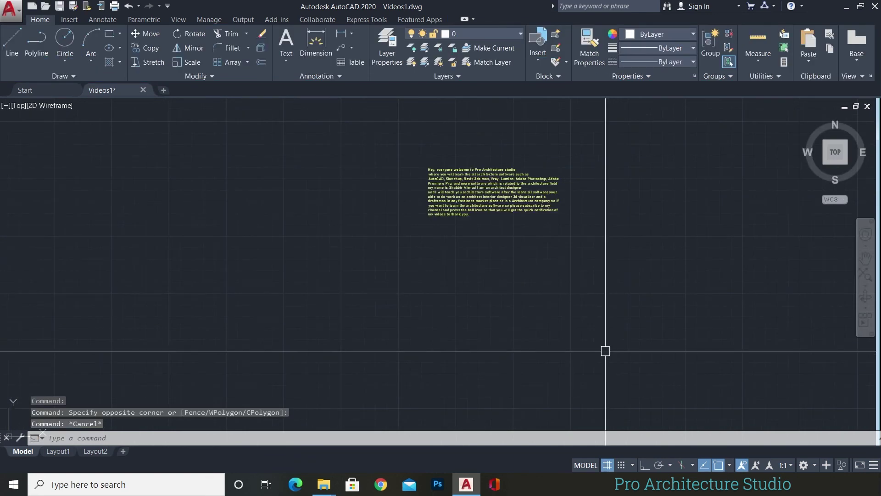